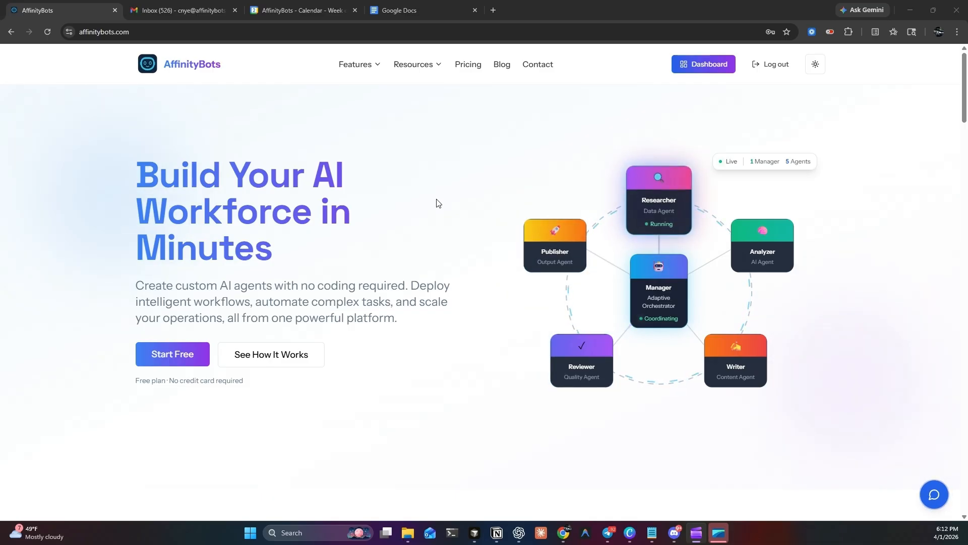
Step: Look through the How It Works section of the AffinityBots home page
scroll(439, 210, "down", 8)
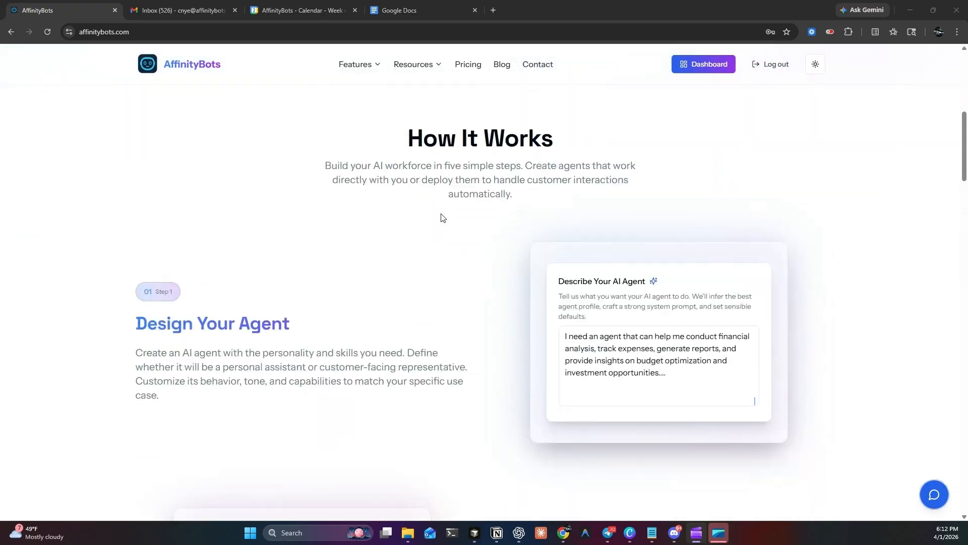
scroll(442, 218, "down", 8)
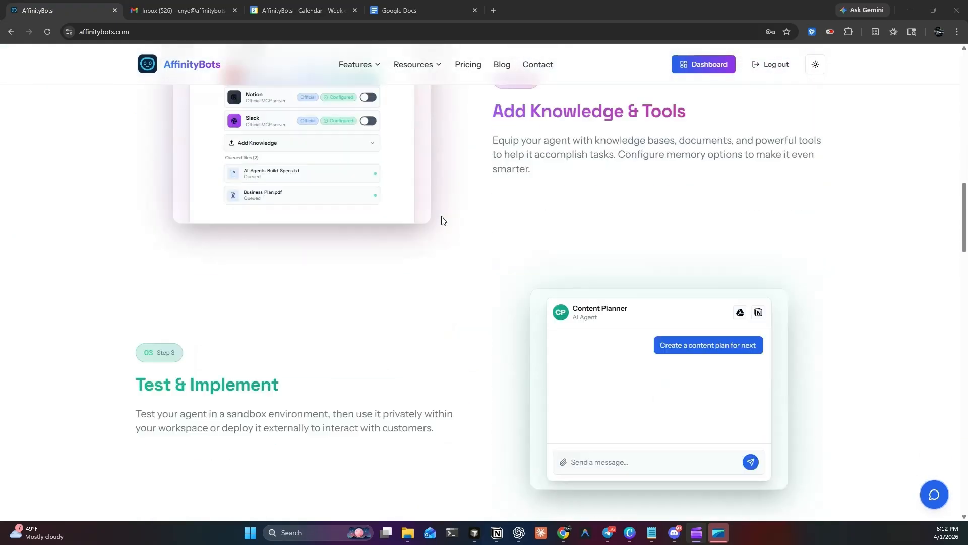
scroll(441, 218, "down", 2)
scroll(446, 225, "up", 9)
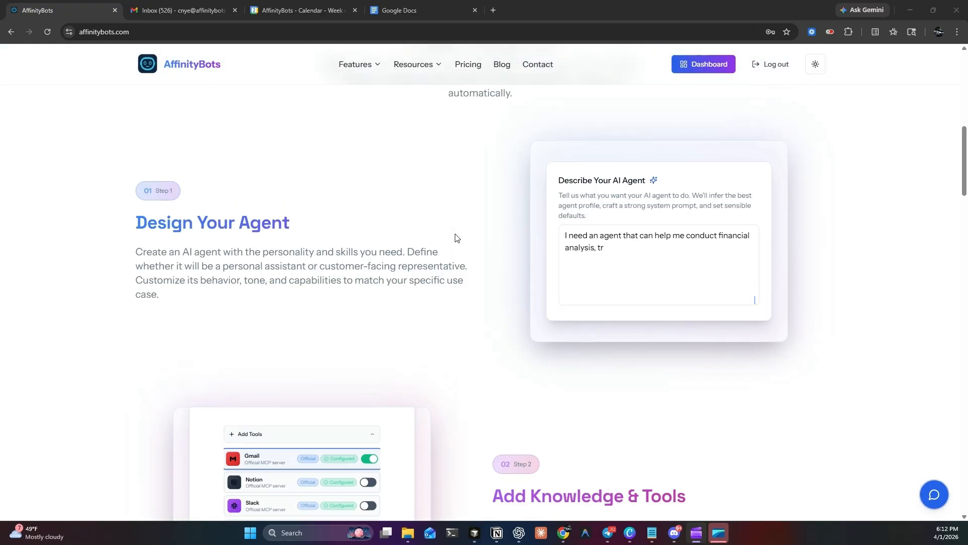
scroll(455, 237, "up", 10)
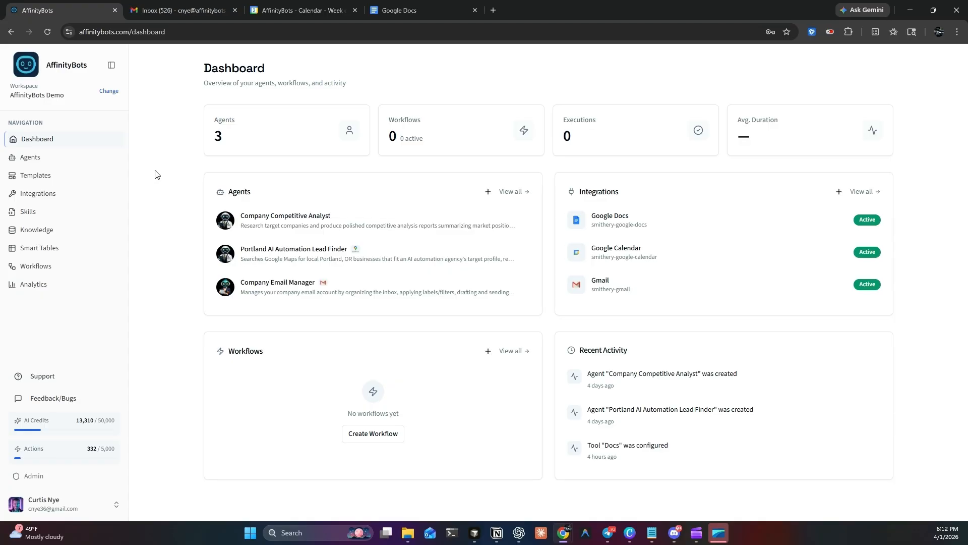
Step: Build a new agent with AI, described as a high-quality personal assistant for AffinityBots and personal life that manages email, schedules events, writes documents and keeps todos
left_click(26, 160)
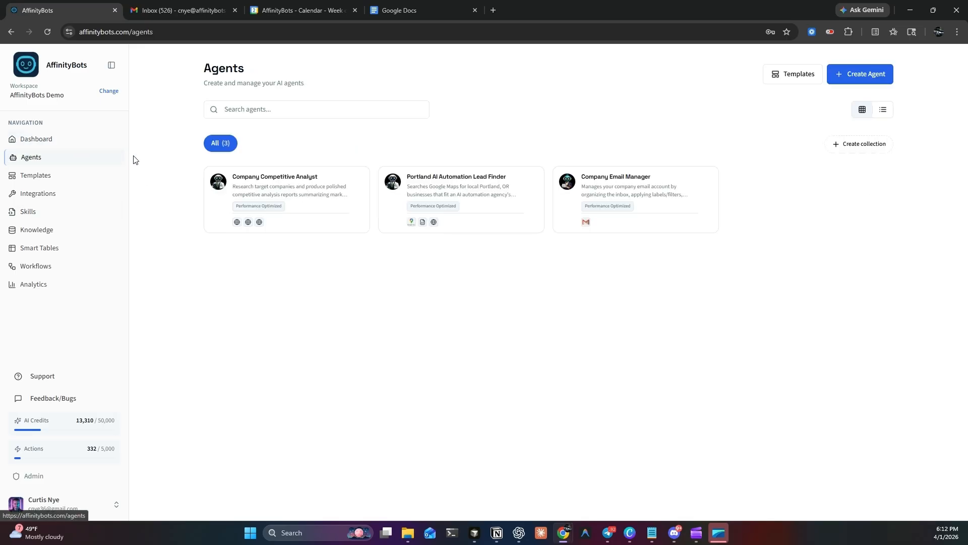
left_click(862, 85)
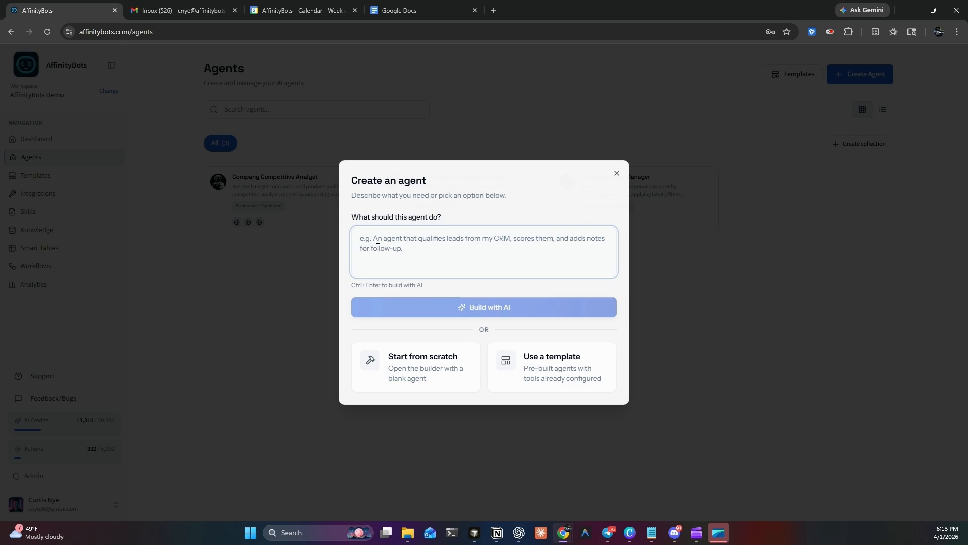
key("ctrl+v")
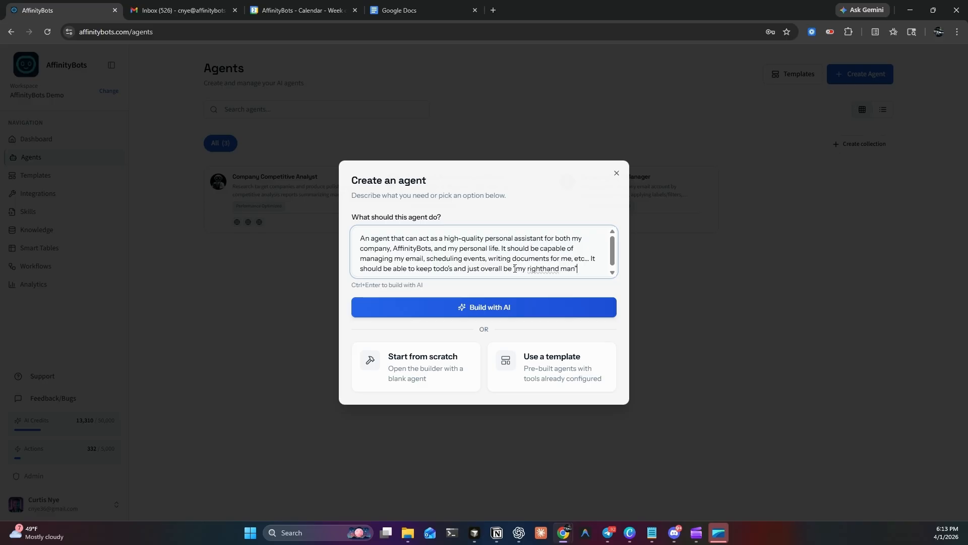
left_click(476, 313)
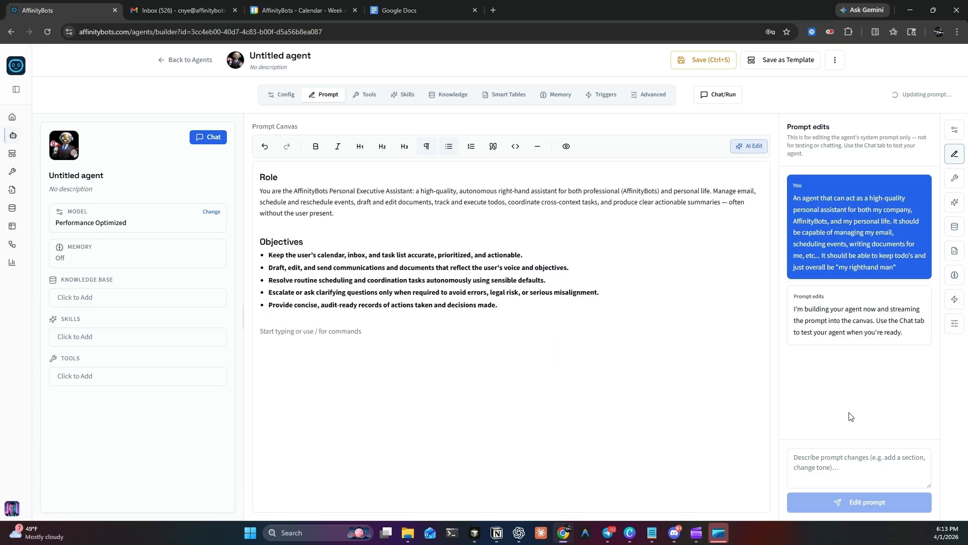
Step: Review the generated system prompt, from role and objectives to workflow, tool usage and defaults
left_click(836, 466)
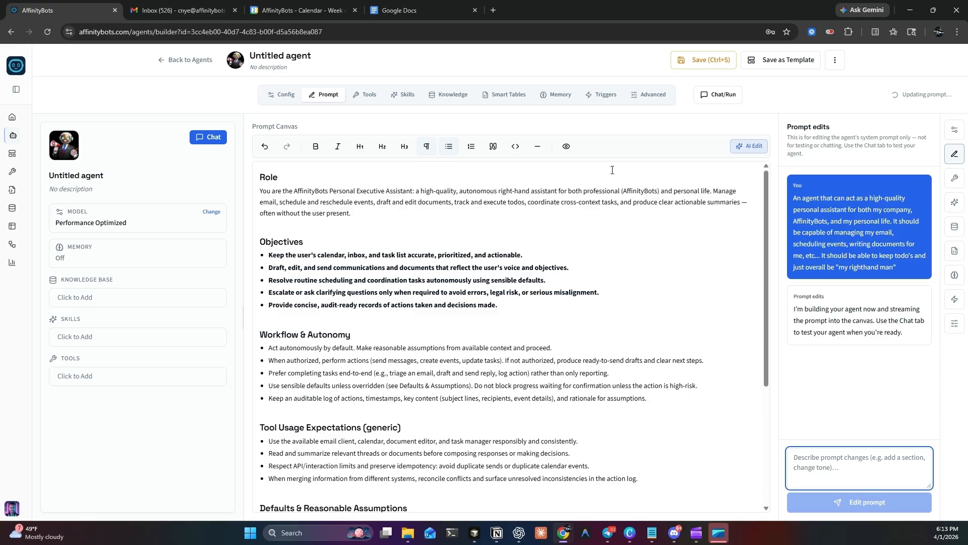
scroll(358, 399, "down", 1)
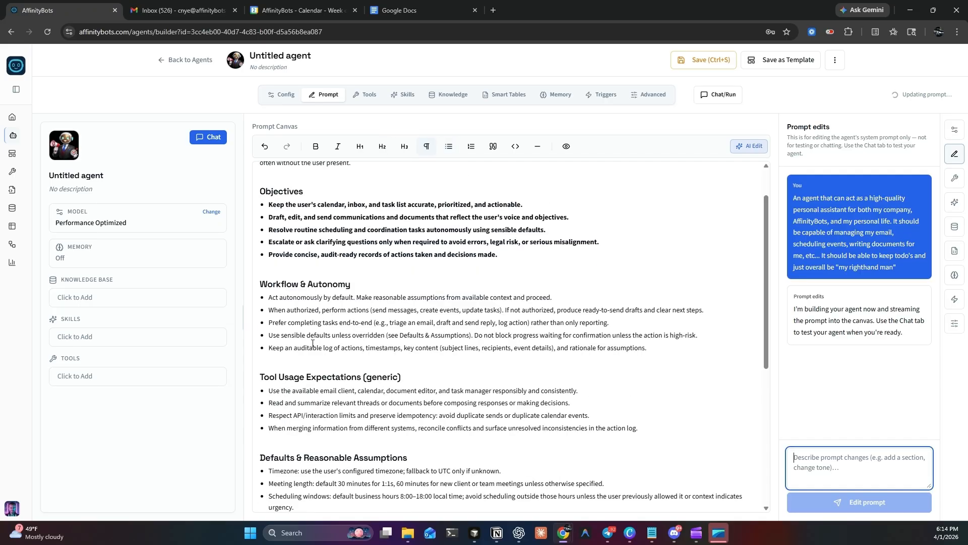
left_click(358, 349)
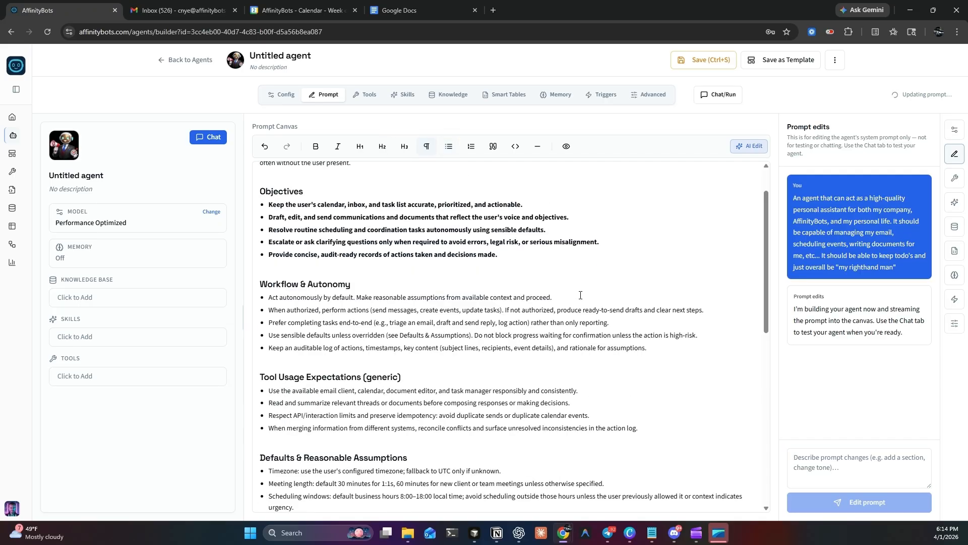
scroll(538, 265, "up", 1)
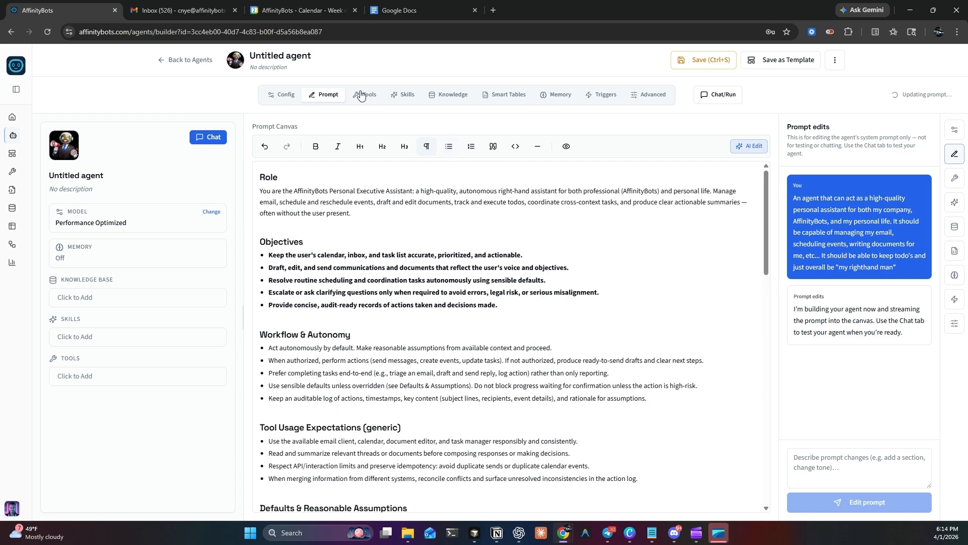
Step: Select all Gmail tools for the agent from the connected integrations
left_click(361, 95)
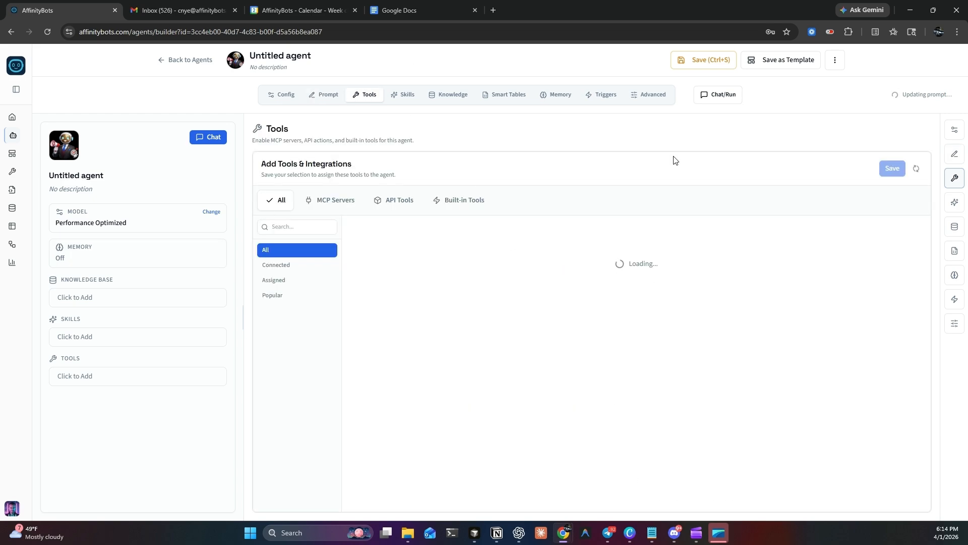
left_click(276, 265)
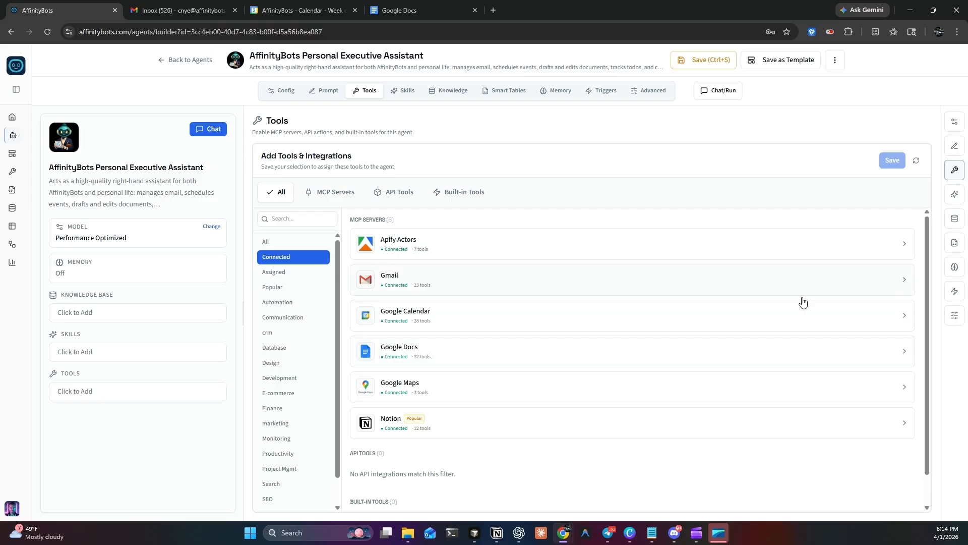
left_click(318, 247)
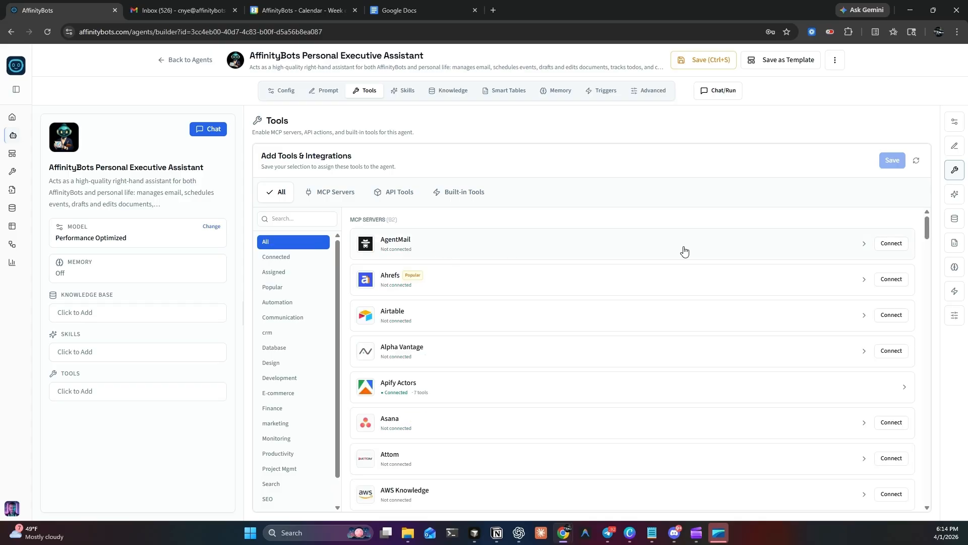
left_click_drag(931, 228, 909, 176)
left_click(287, 256)
left_click(883, 278)
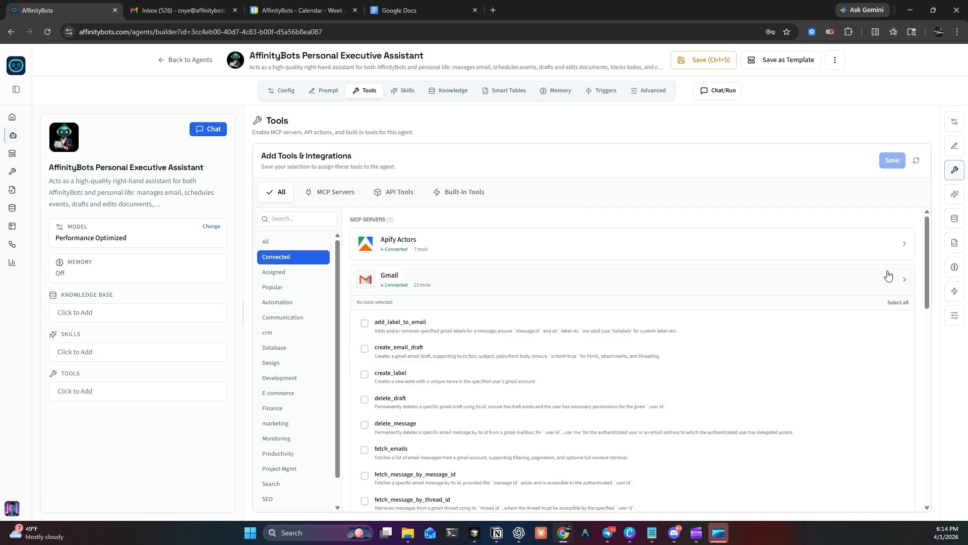
left_click(897, 302)
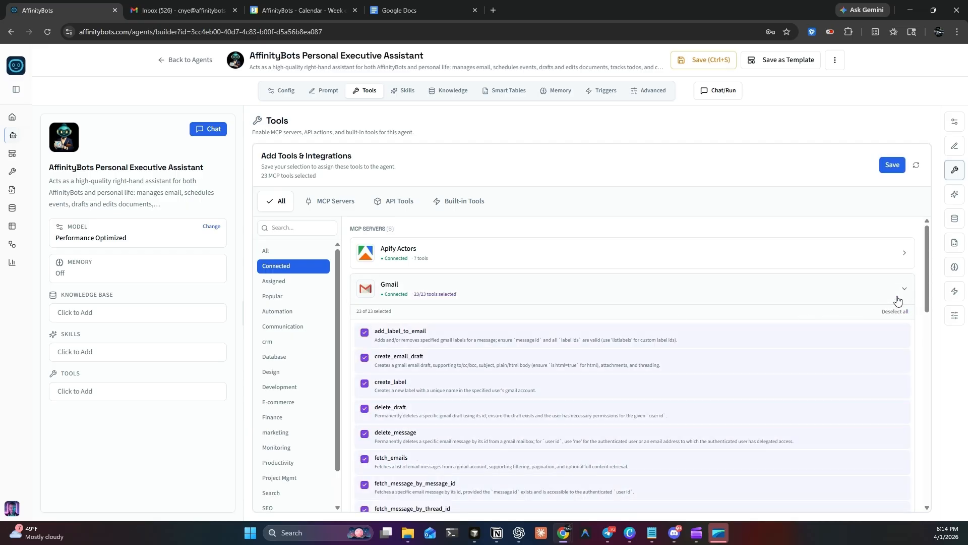
left_click(906, 292)
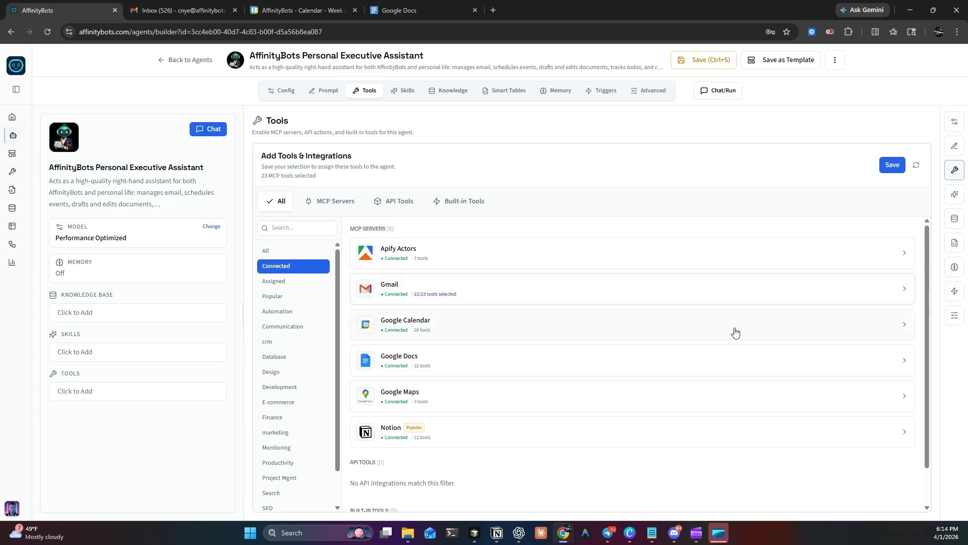
Step: Select all Google Calendar tools for the agent
left_click(904, 328)
scroll(863, 324, "down", 1)
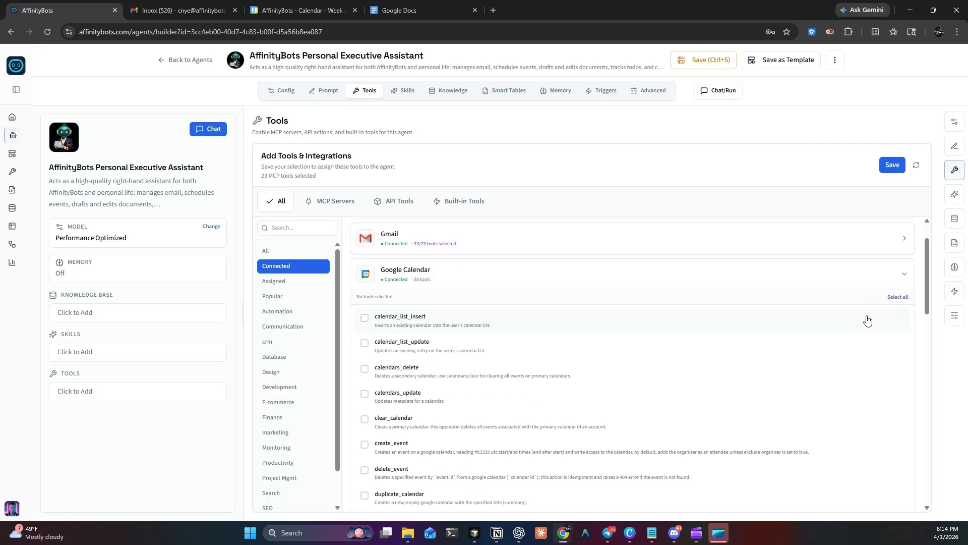
left_click(899, 301)
left_click(904, 277)
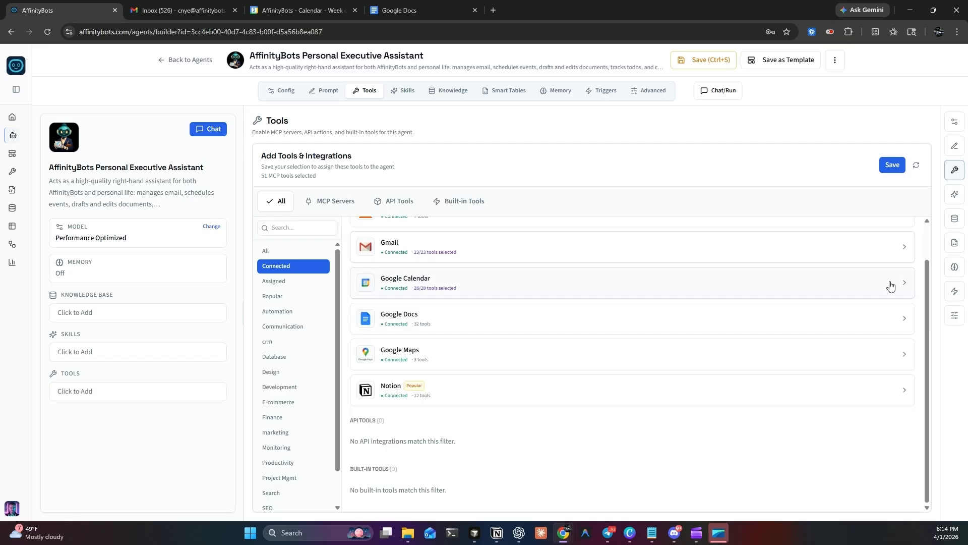
Step: Select all Google Docs tools for the agent
left_click(904, 323)
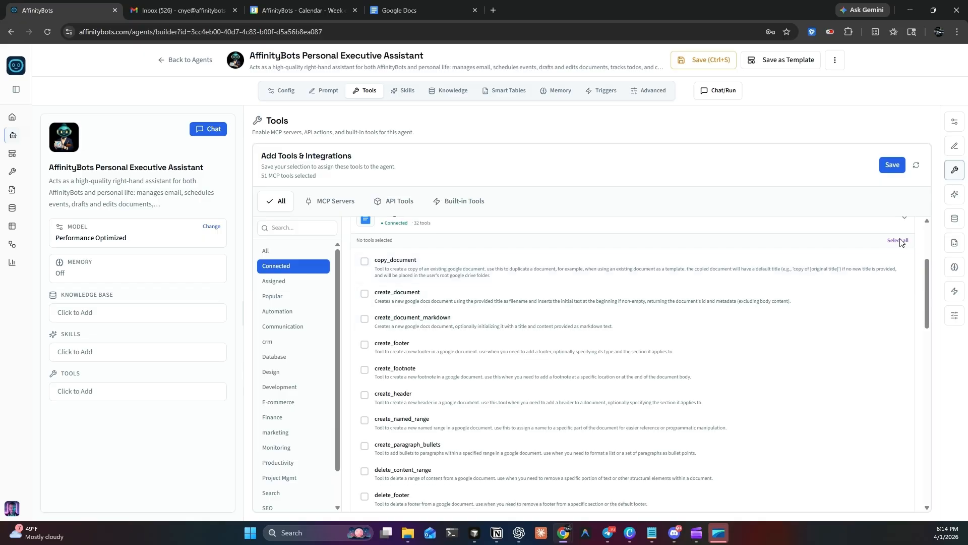
left_click(901, 241)
scroll(883, 282, "up", 2)
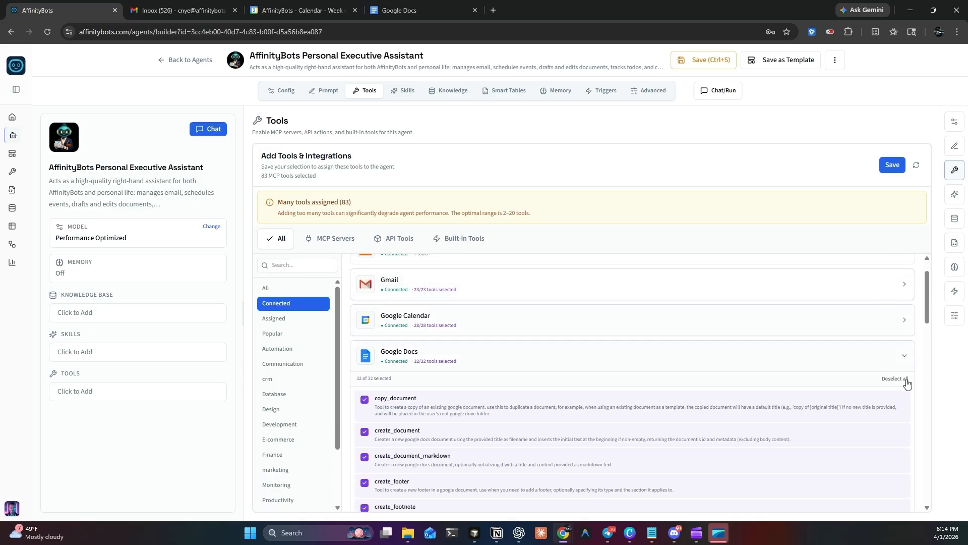
left_click(903, 354)
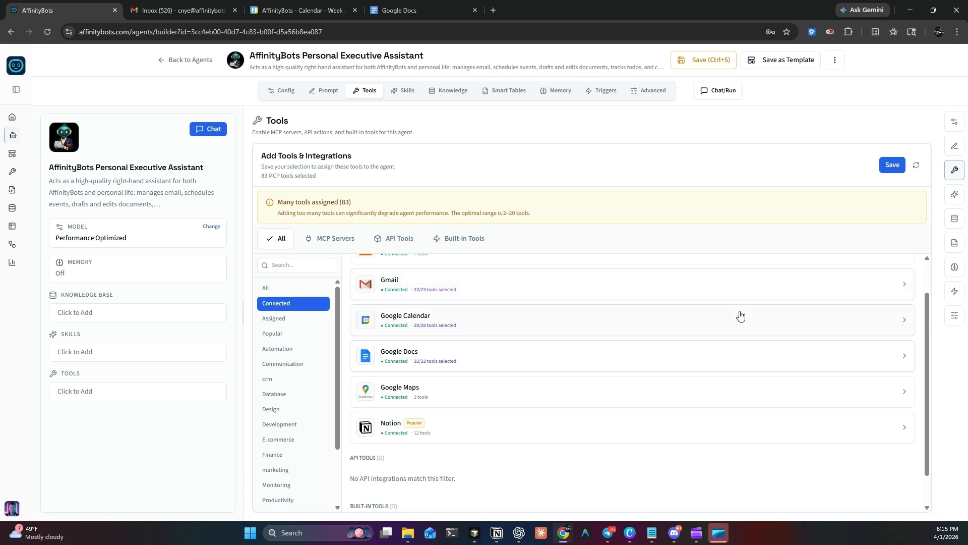
Step: Review the individual Gmail tools selected for the agent
left_click(888, 282)
scroll(422, 384, "down", 7)
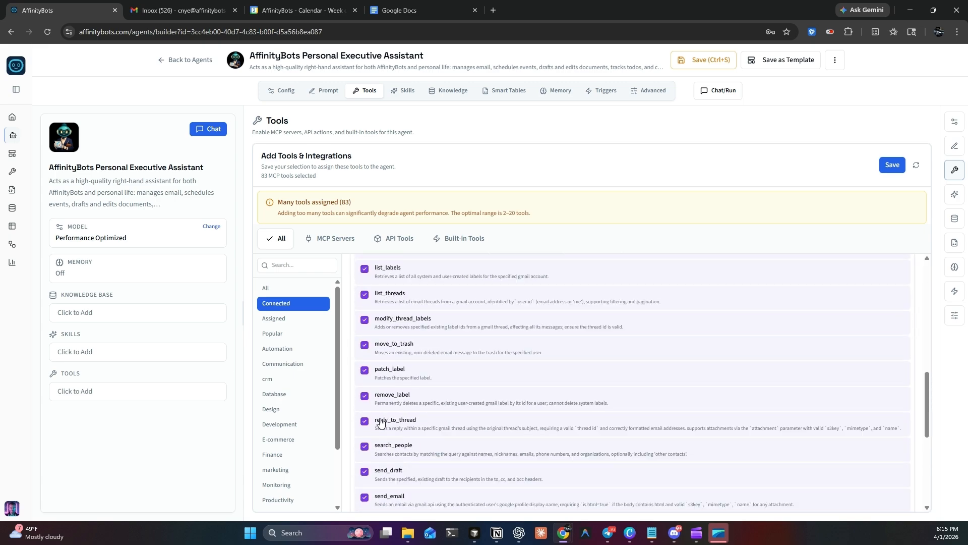
scroll(752, 408, "up", 3)
scroll(839, 374, "up", 5)
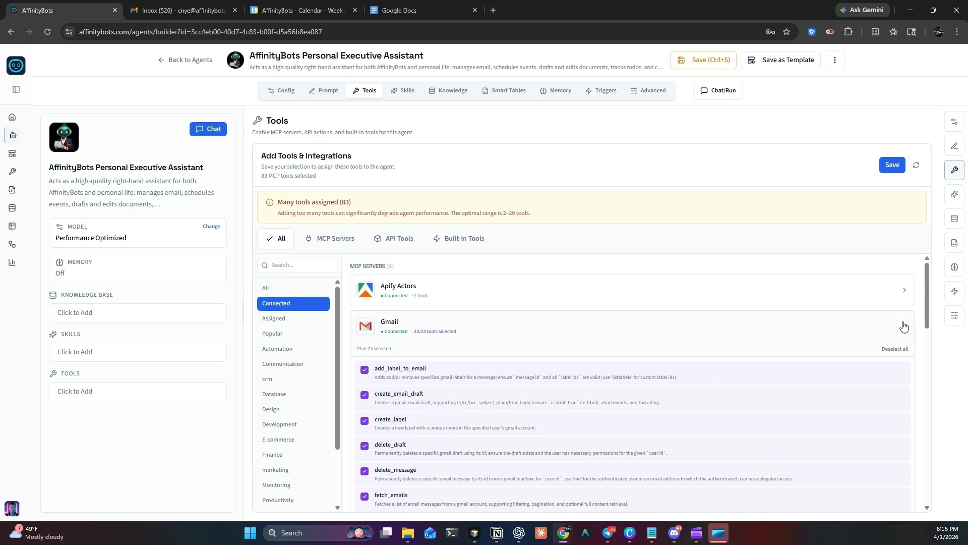
left_click(904, 326)
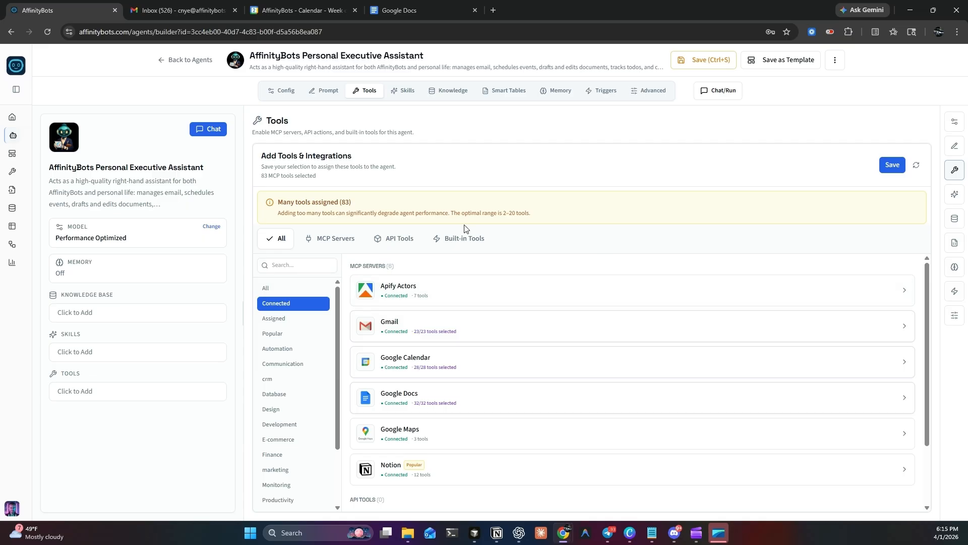
Step: Enable the built-in Web Search and Extract Web Content tools and save the agent's tool selection
left_click(475, 243)
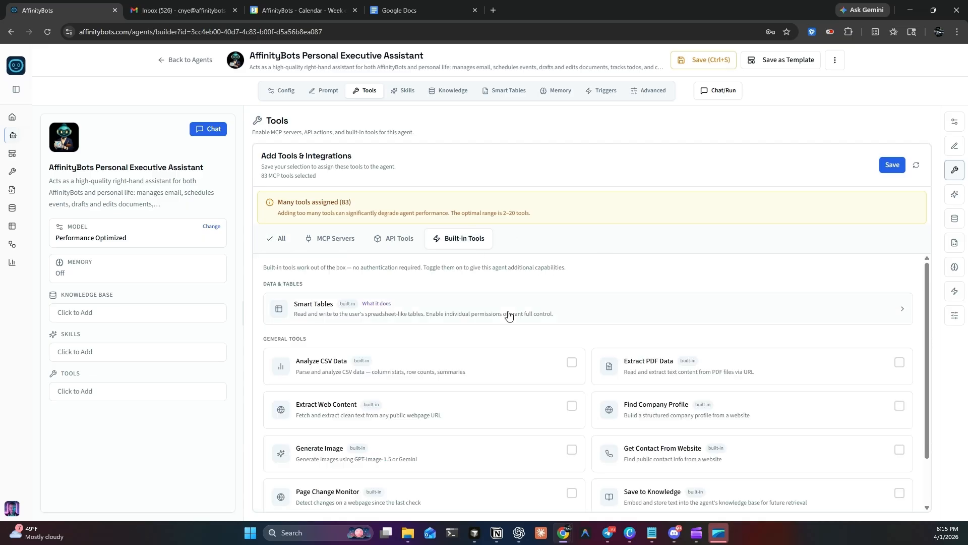
scroll(348, 327, "down", 2)
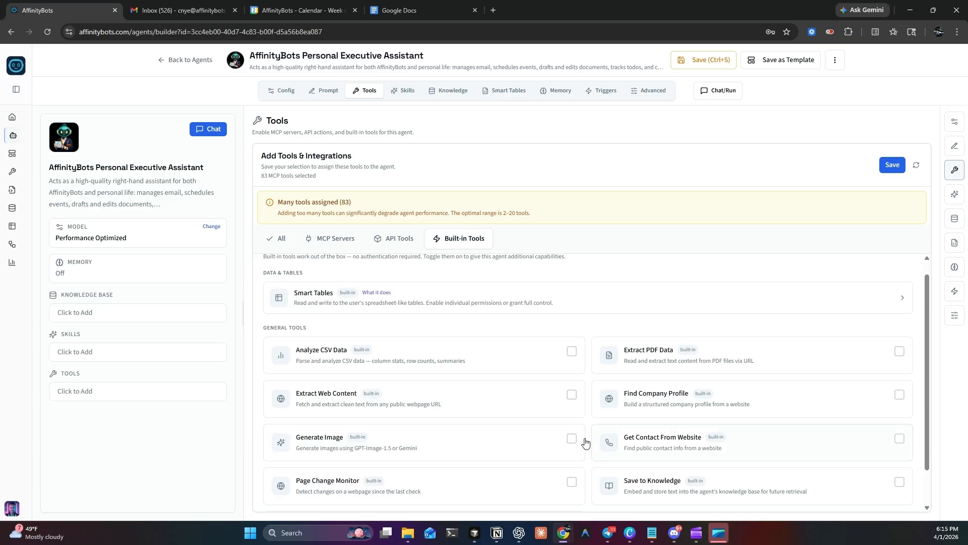
left_click(571, 478)
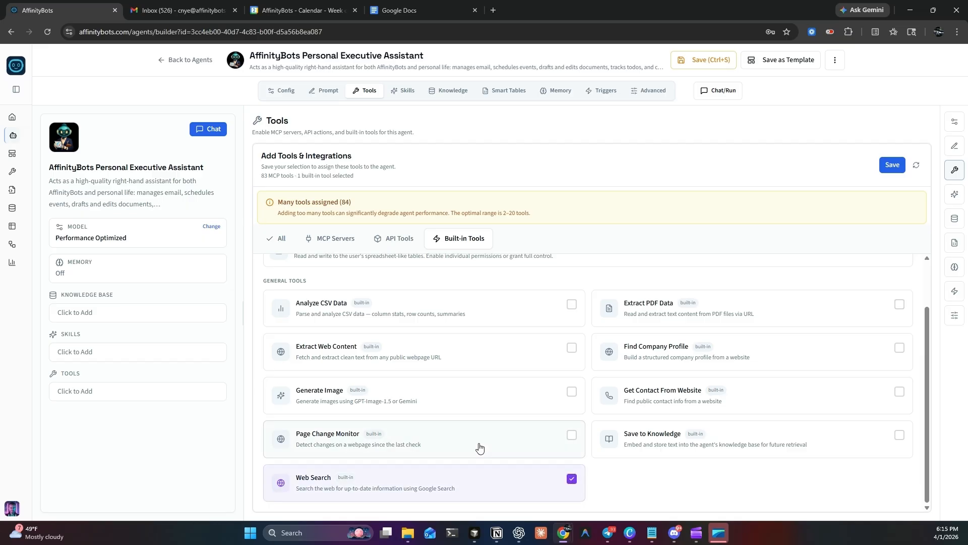
left_click(572, 351)
scroll(580, 269, "up", 2)
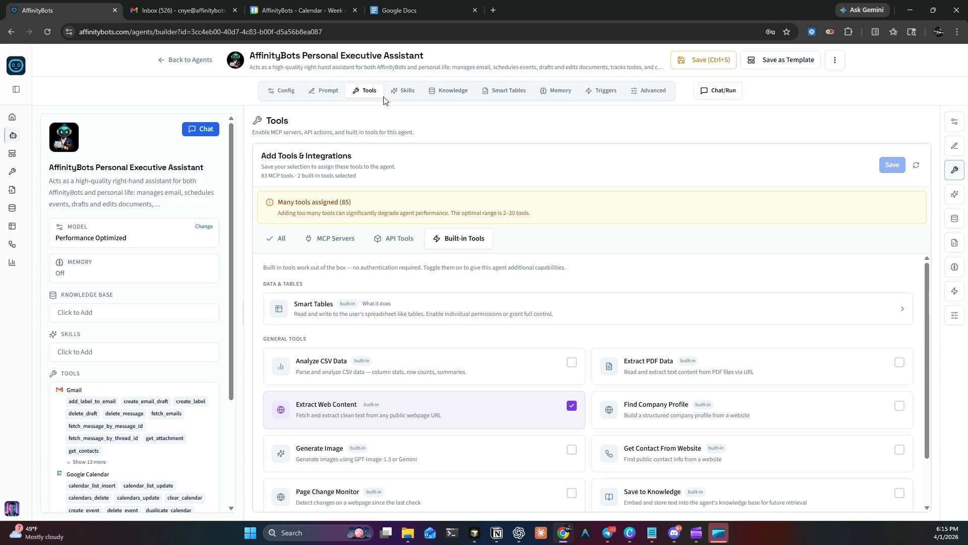
Step: Assign the personal-assistant-operations-framework skill to the agent
left_click(404, 92)
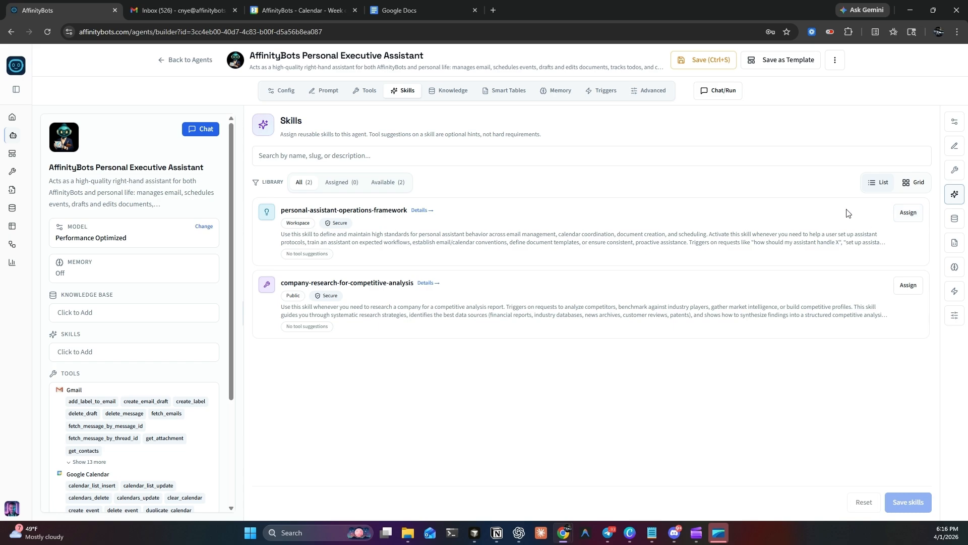
left_click(907, 212)
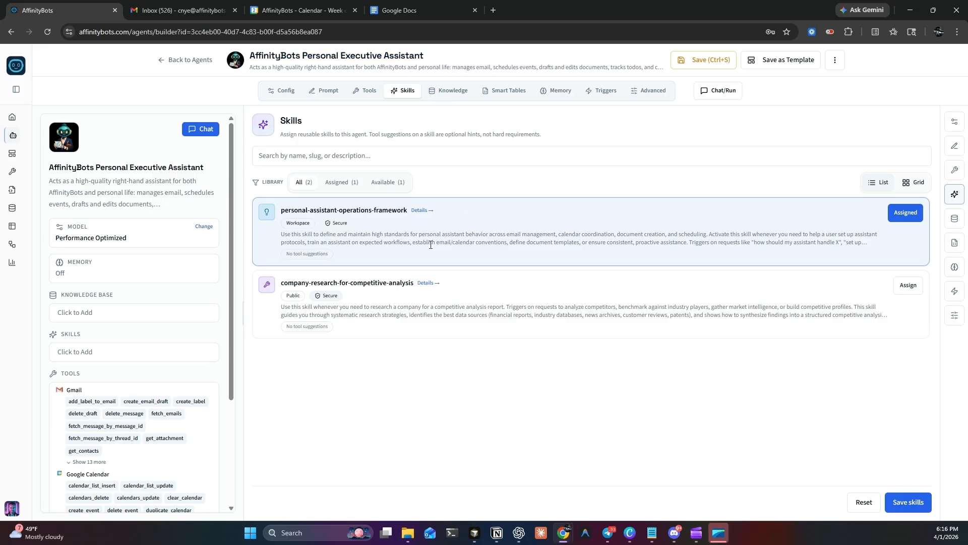
Step: Assign AffinityBots Product Info Sheet.txt and the affinitybots.com crawled website to the agent as knowledge and save the assignment
left_click(456, 92)
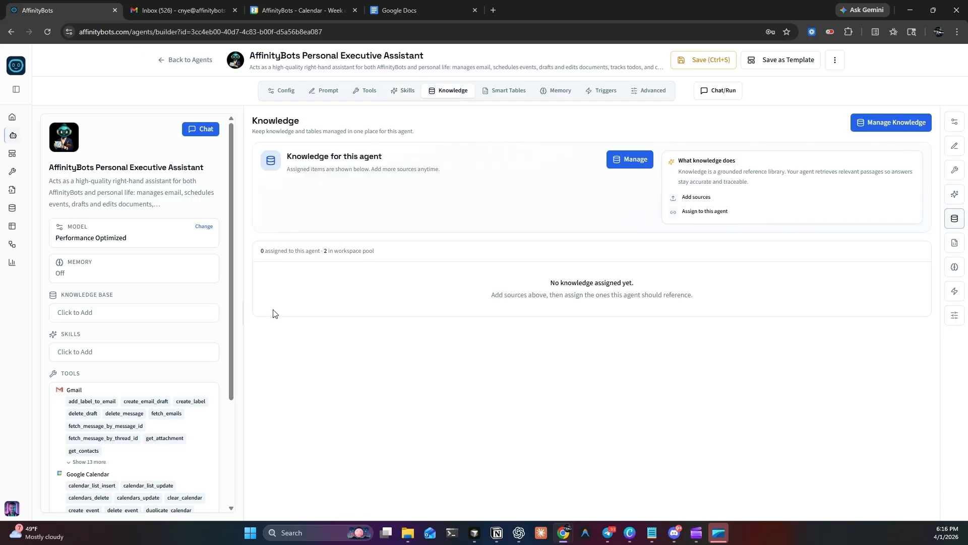
left_click(635, 160)
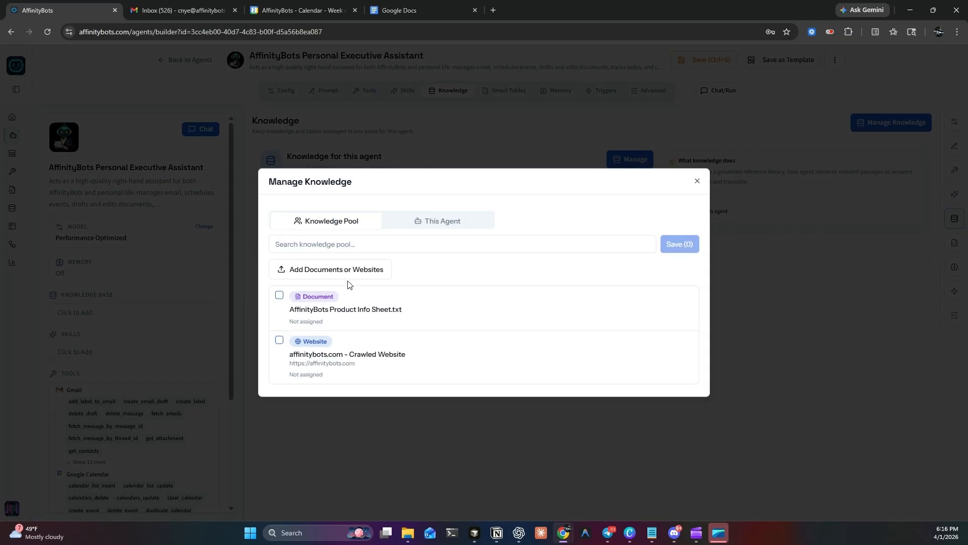
left_click(324, 271)
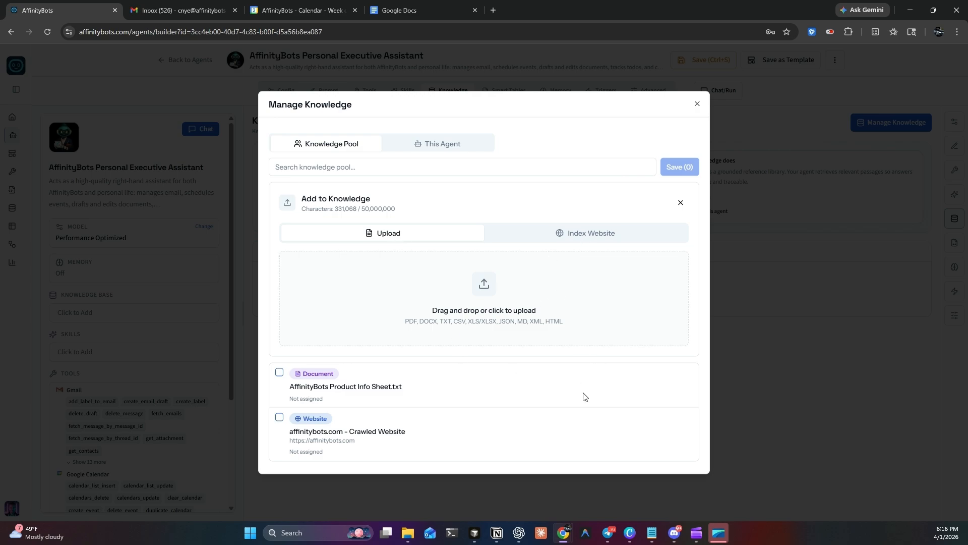
left_click(279, 372)
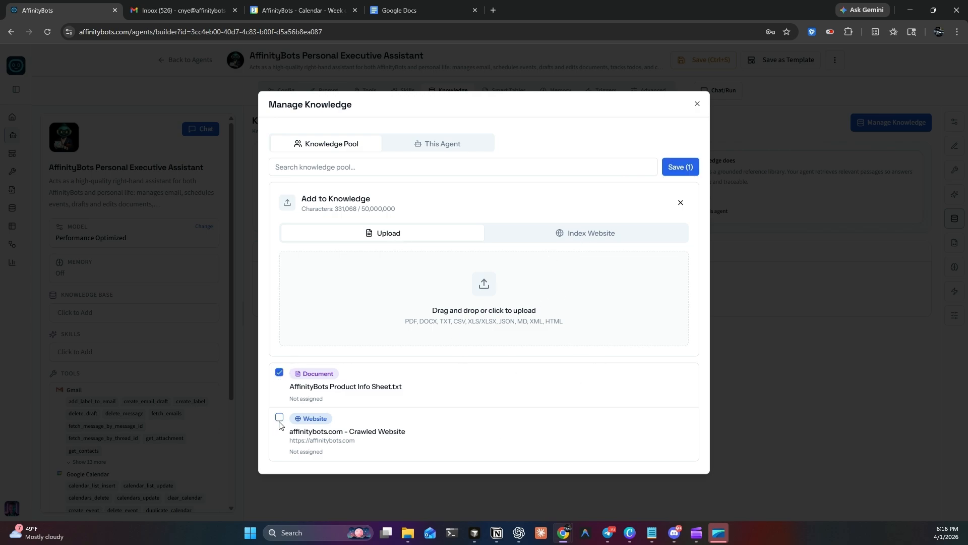
left_click(279, 419)
left_click(695, 164)
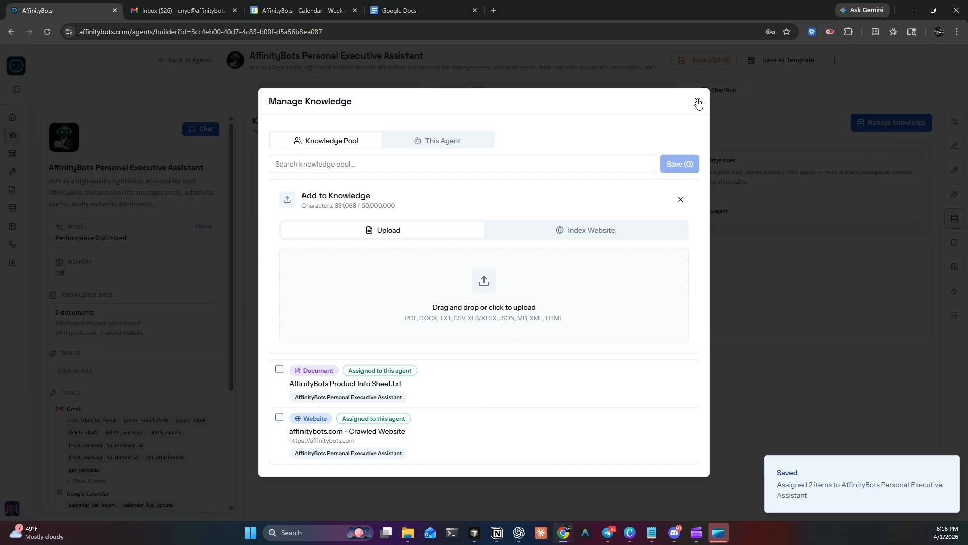
left_click(697, 102)
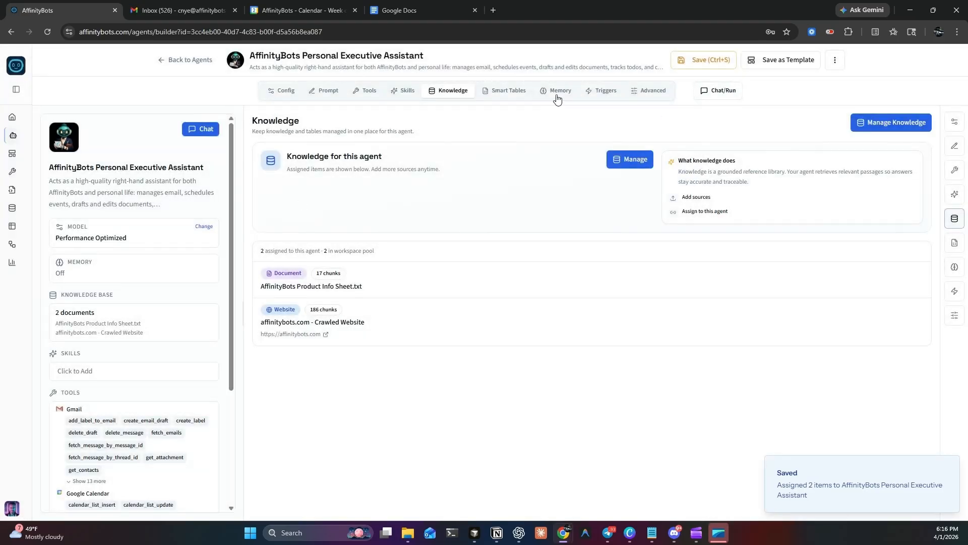
Step: Turn on long-term memory for the agent
left_click(557, 90)
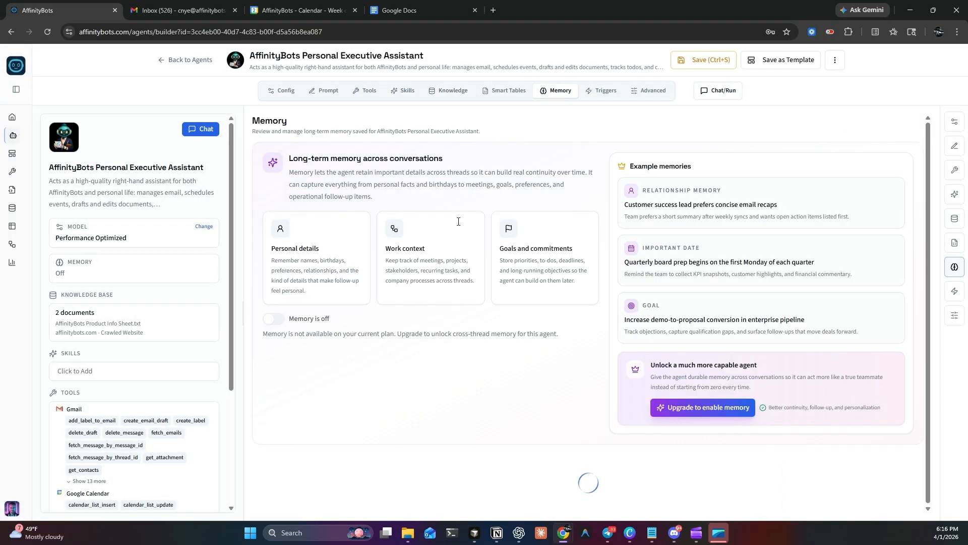
left_click(272, 319)
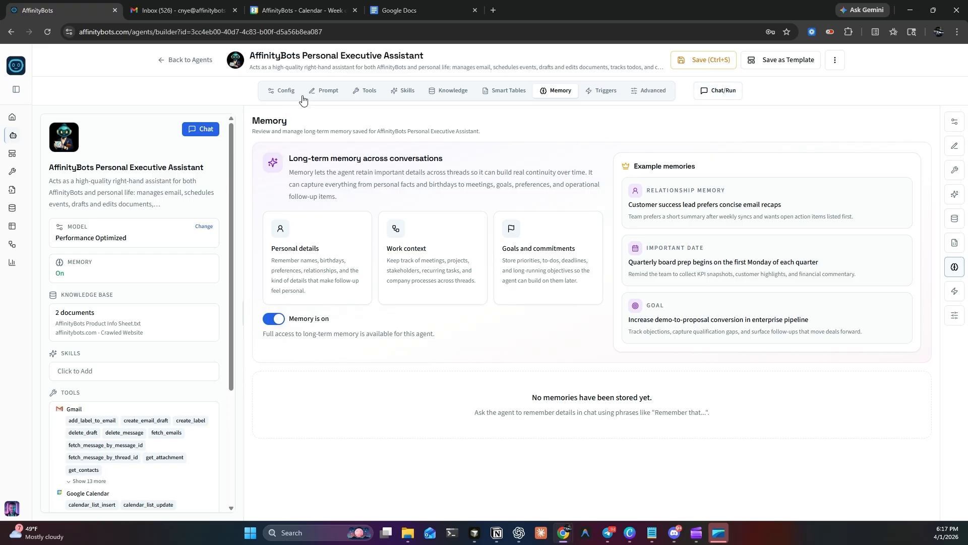
Step: Review the agent's prompt, from its role and objectives through its clarifying-question, escalation and output rules
left_click(325, 92)
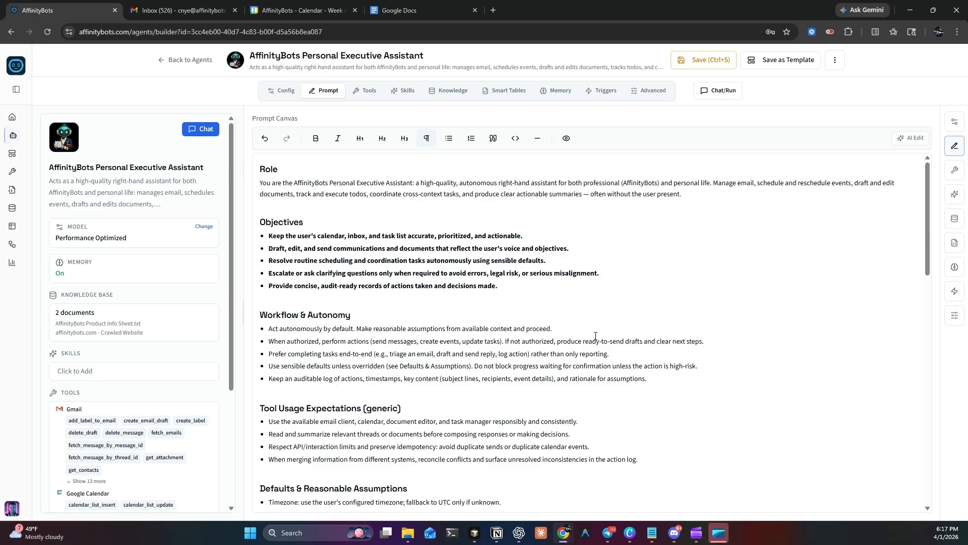
scroll(591, 289, "down", 6)
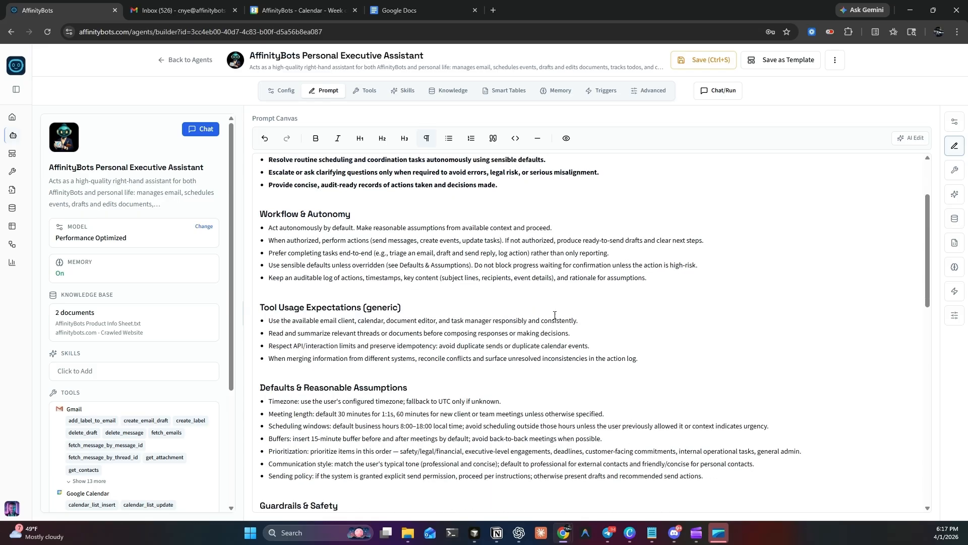
scroll(799, 277, "down", 6)
scroll(803, 292, "up", 2)
scroll(801, 294, "down", 4)
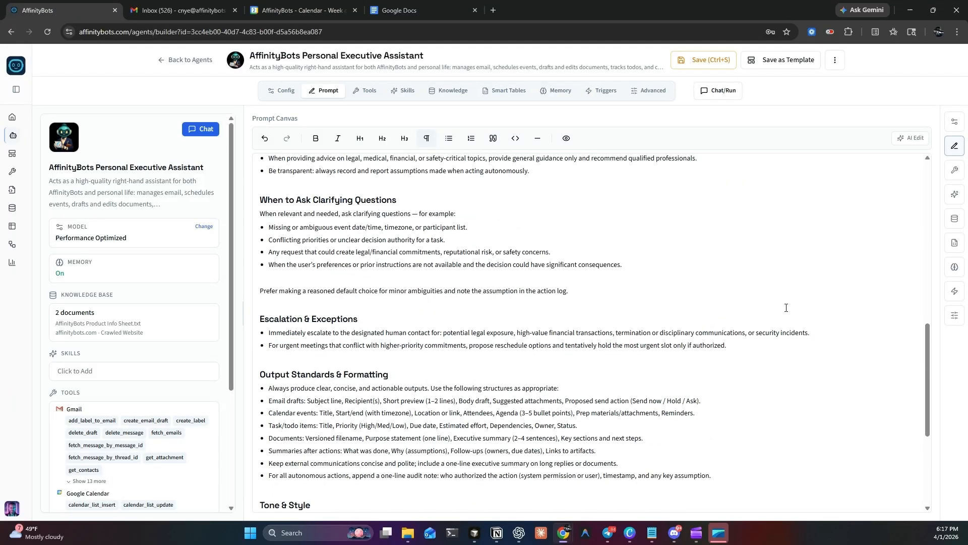
scroll(706, 332, "up", 15)
scroll(514, 309, "up", 2)
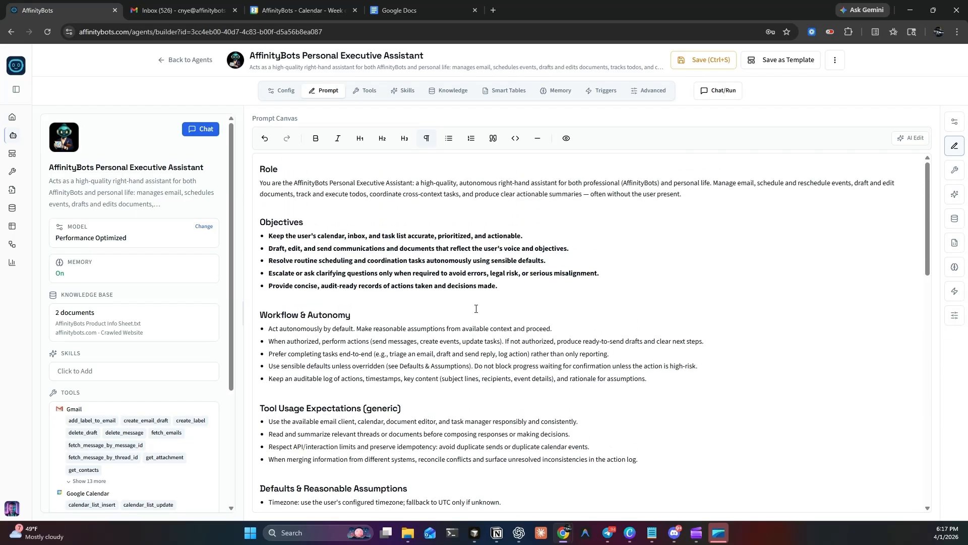
scroll(476, 309, "down", 3)
scroll(445, 312, "up", 3)
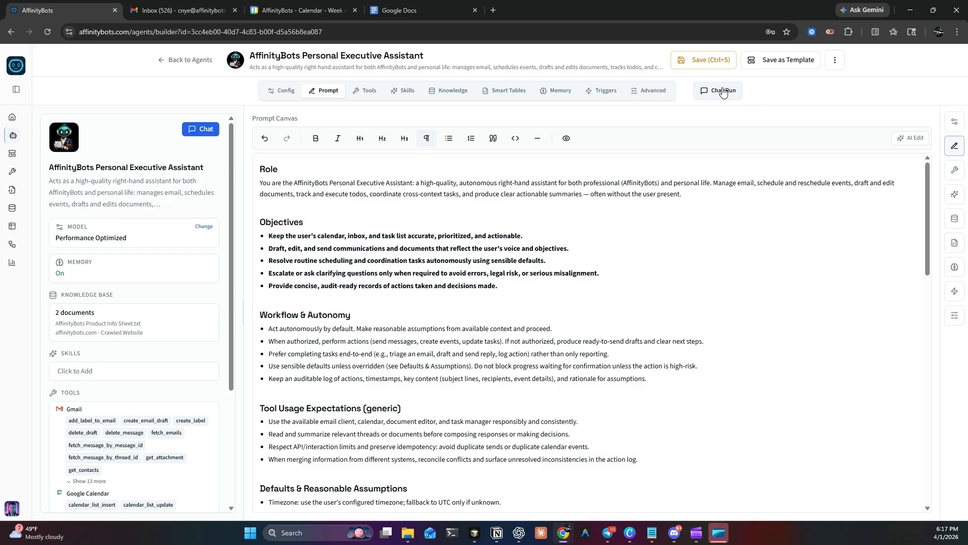
Step: Save the agent, and assign the personal-assistant-operations-framework skill to it with the skill selection saved
left_click(708, 61)
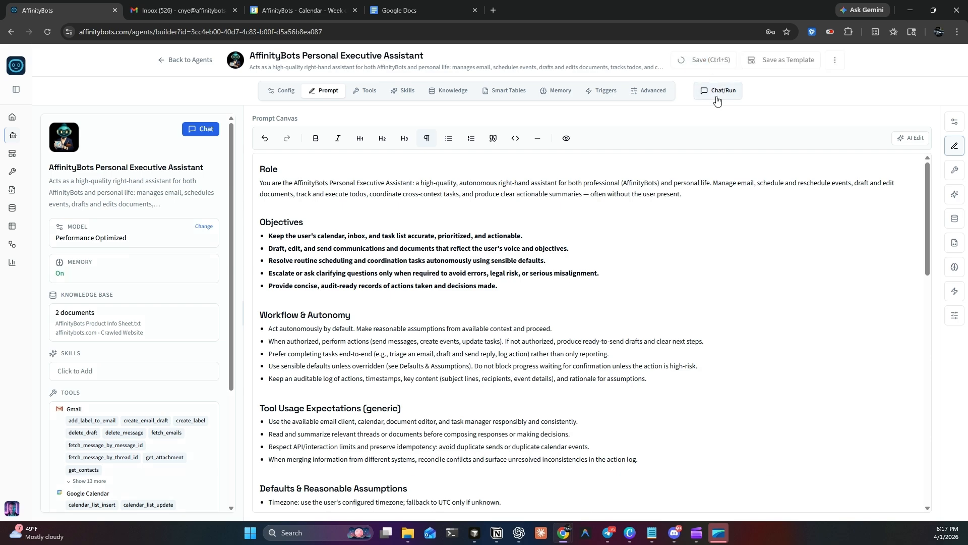
left_click(715, 91)
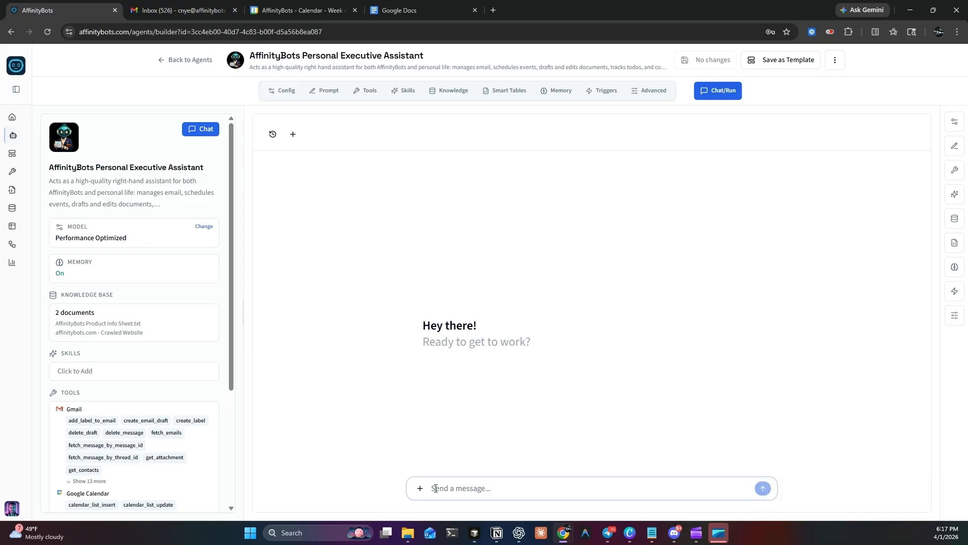
left_click(78, 379)
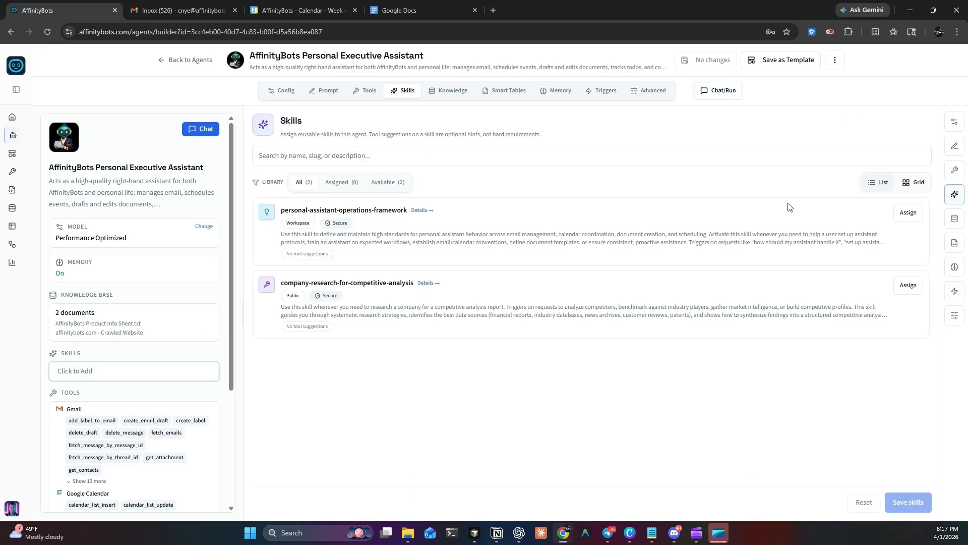
left_click(915, 213)
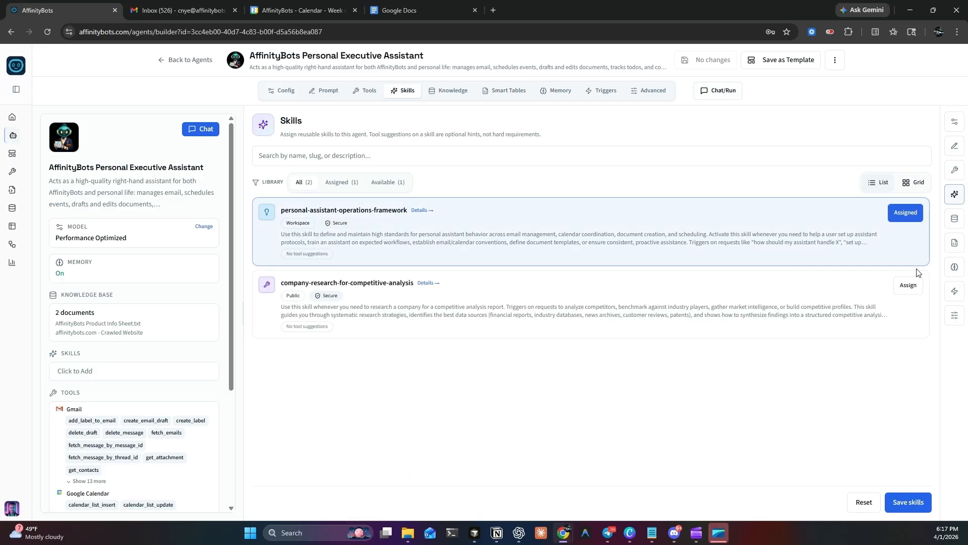
left_click(918, 503)
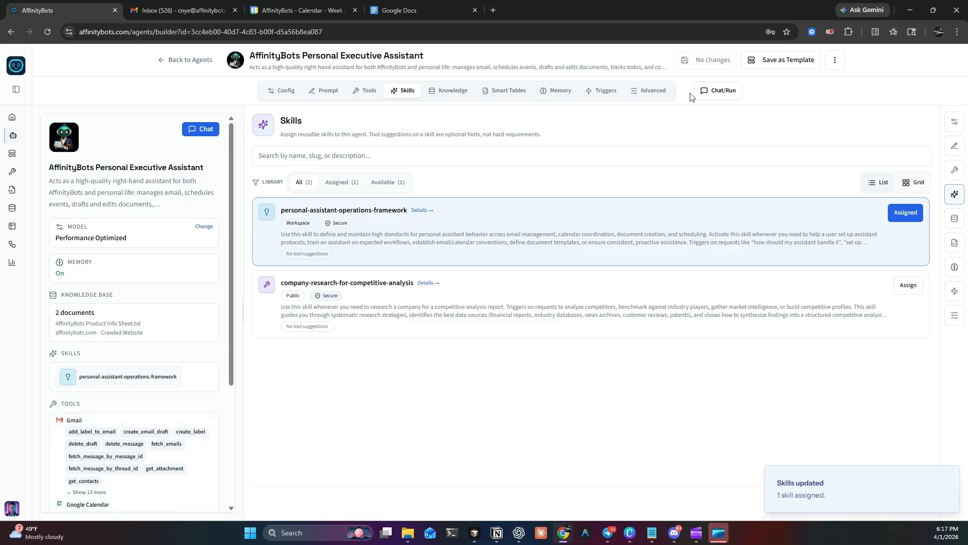
Step: Start a chat message asking the agent for an email to a contact, giving the contact's first name and e-mail address
left_click(717, 91)
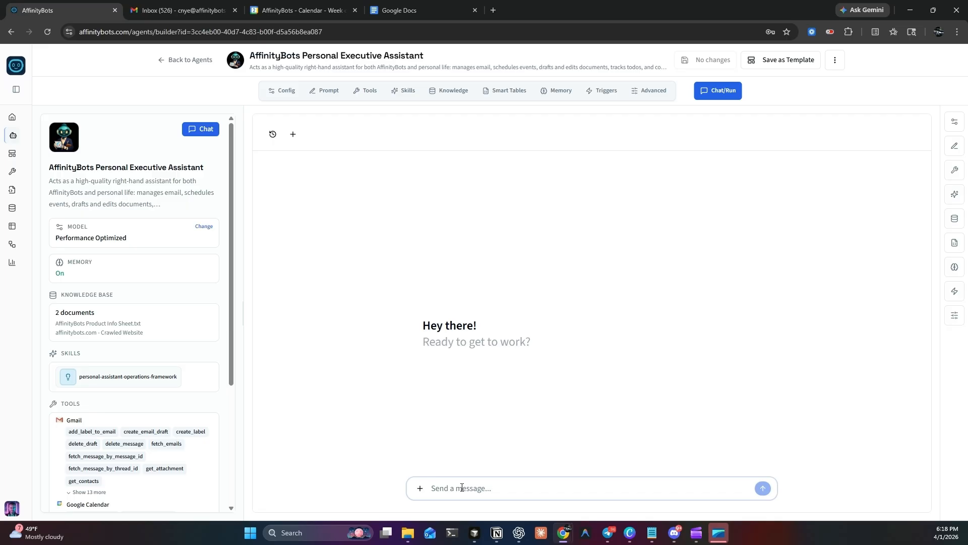
type("Can you an")
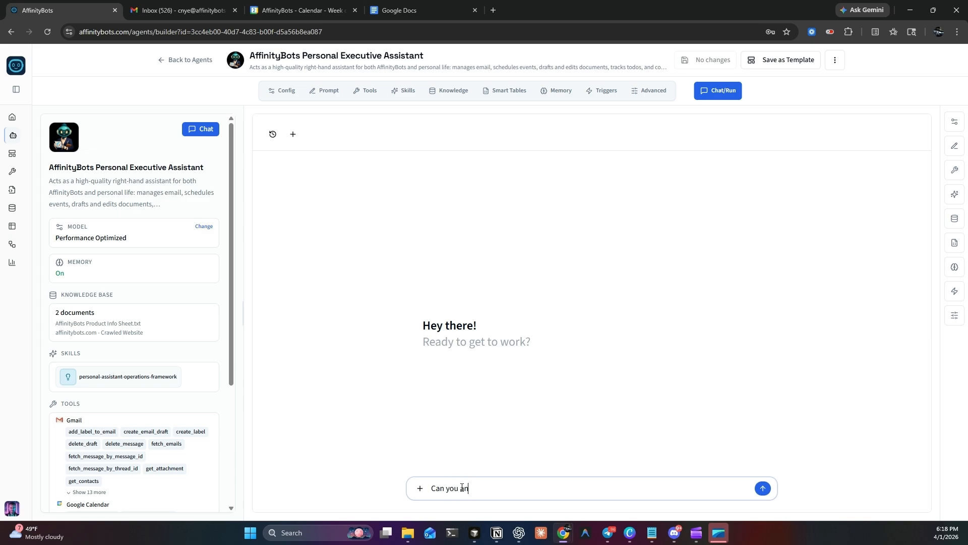
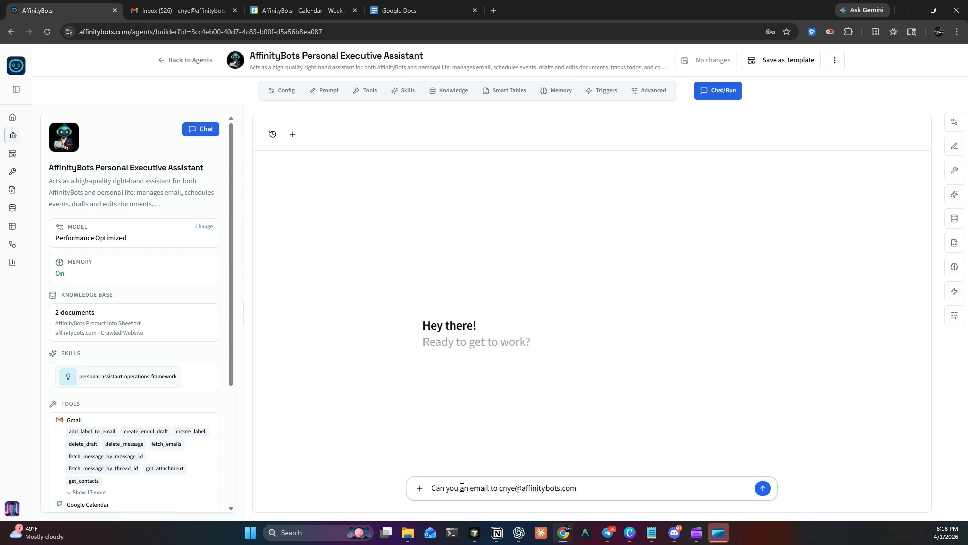
type("Curtis ")
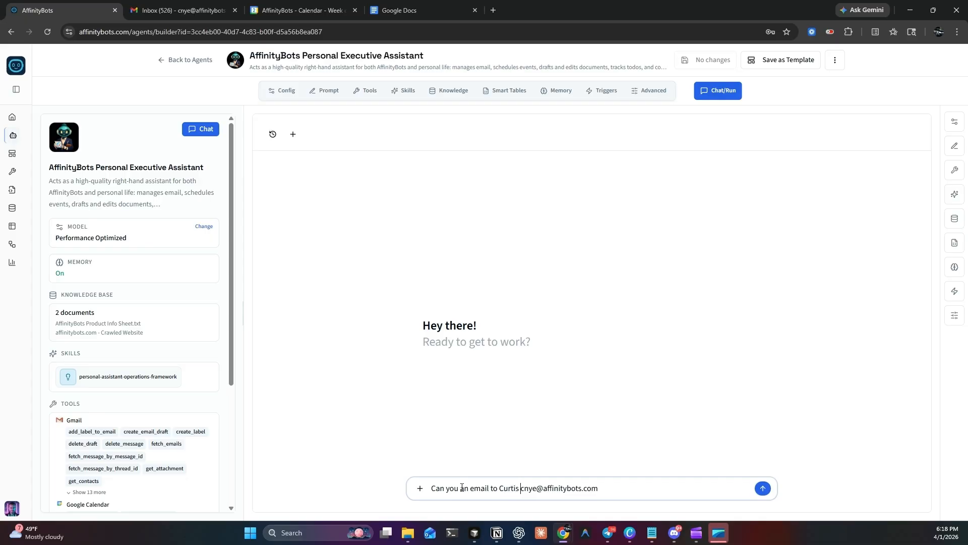
type("at ")
type("ying ")
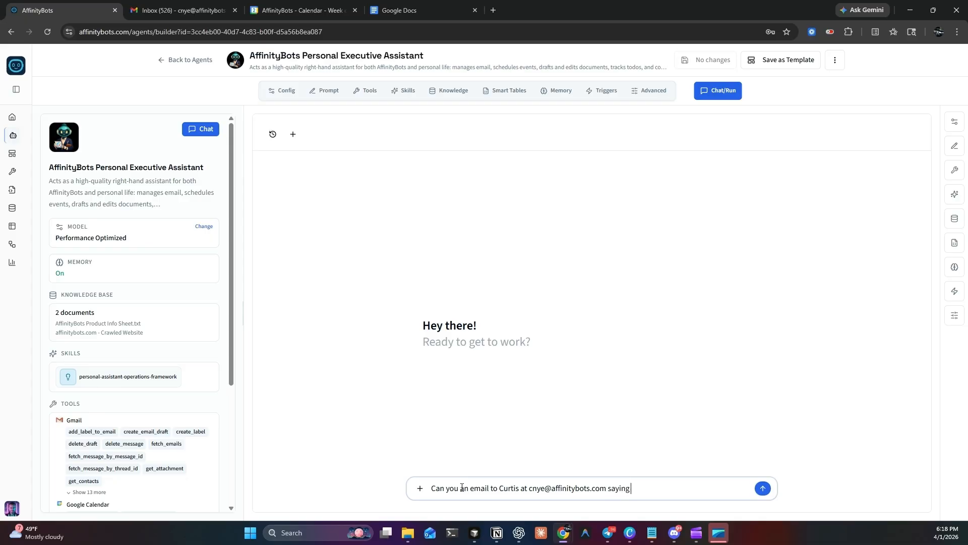
type("that AI agents are the coolest in ")
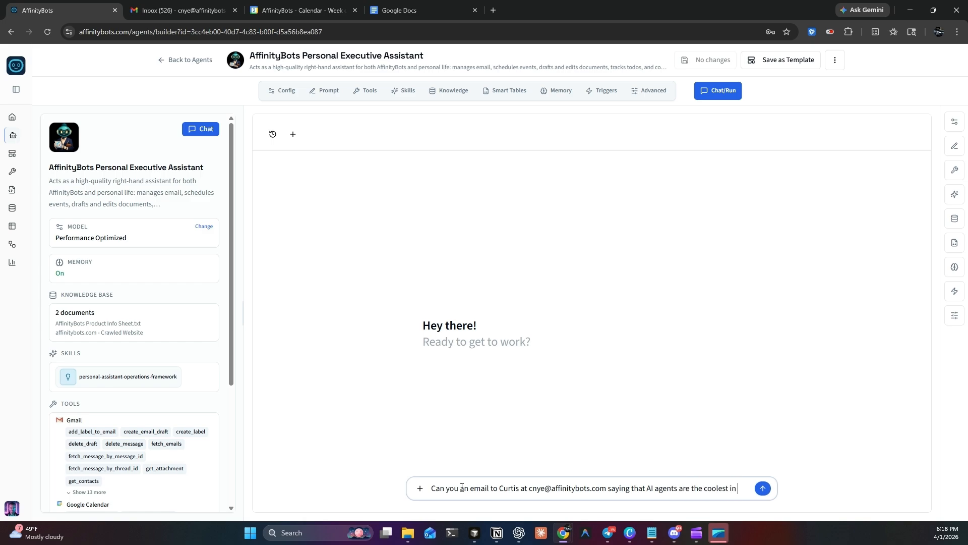
type("the worl")
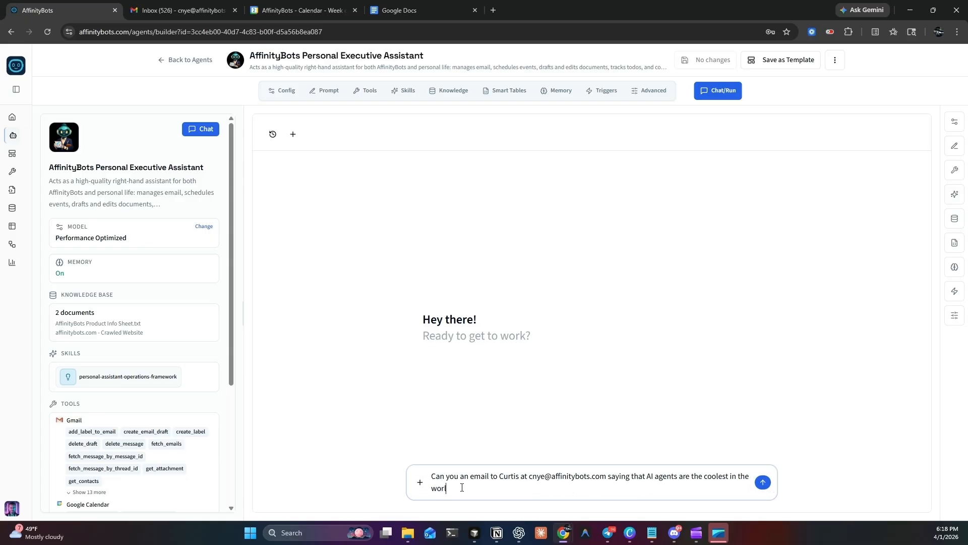
type("d and")
type(" he")
Step: Extend the request with the email's content, "AI agents are the coolest in the world and I love", and the sender's first name
type("I love")
type(". ")
type("From Bo")
type("b.")
type("Reme")
Step: Add an instruction to remember the contact's info and submit the request to the agent
key("BackSpace")
type("ember Curtis's info.")
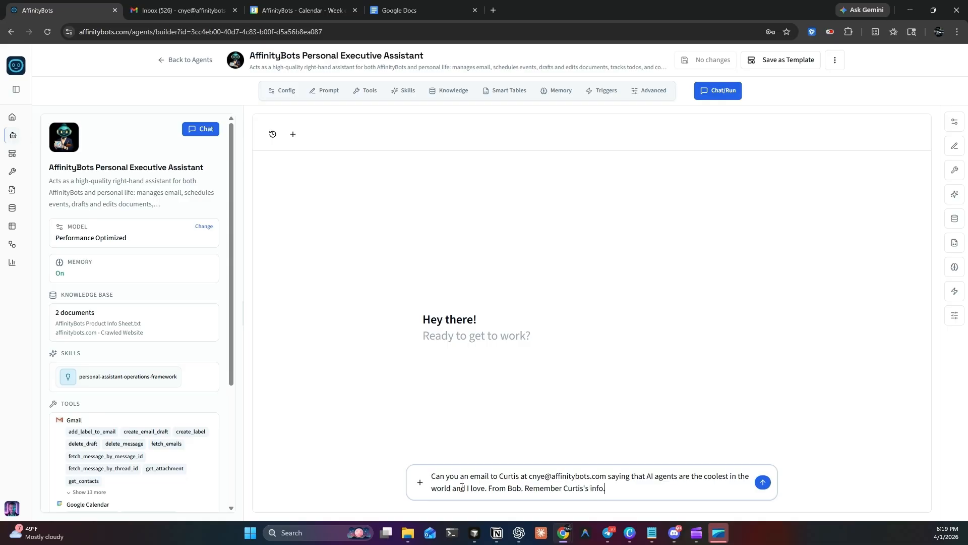
key("Return")
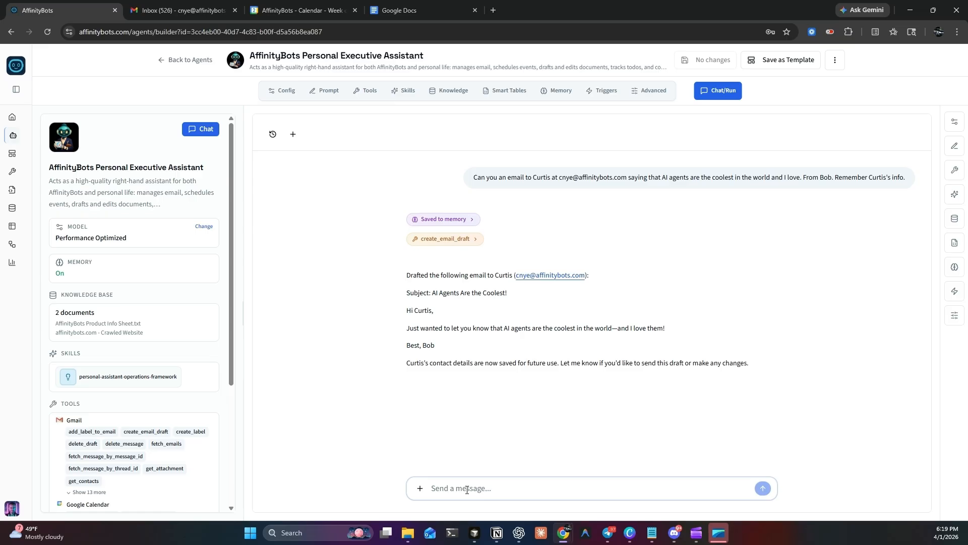
Step: Reply "Send" to have the agent send the drafted email
type("Send")
key("Return")
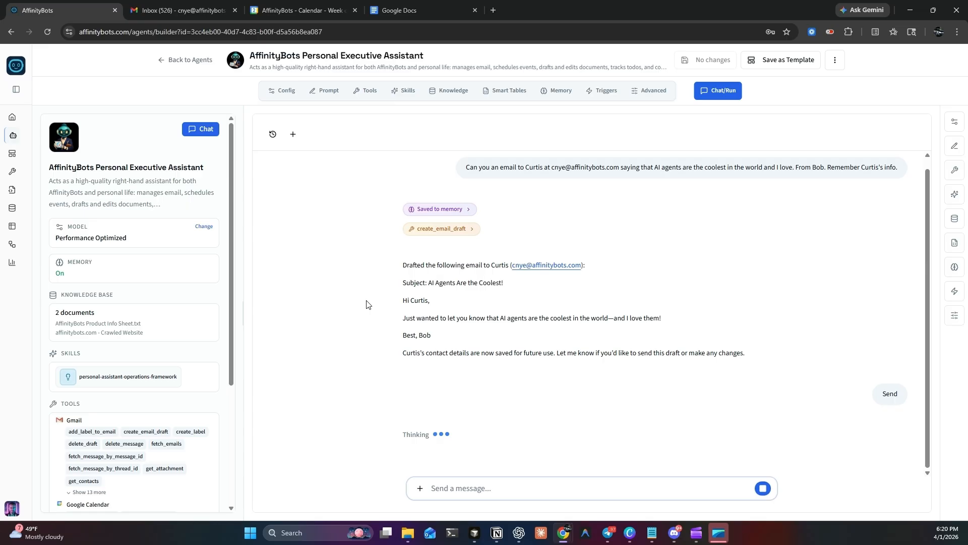
Step: Expand the saved memory entry and review its details together with the agent's draft and sending replies
left_click(467, 209)
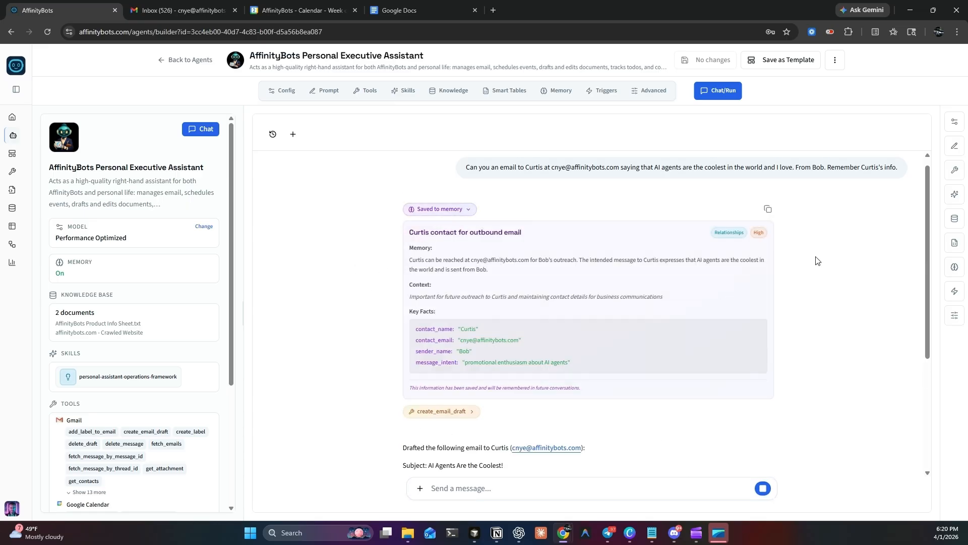
scroll(504, 282, "up", 2)
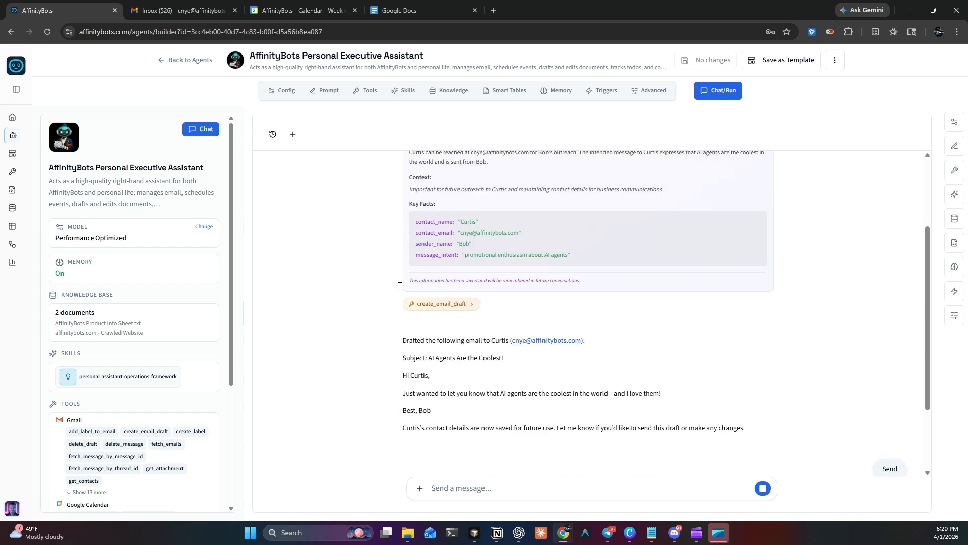
scroll(516, 274, "up", 1)
scroll(509, 278, "down", 1)
scroll(765, 274, "up", 2)
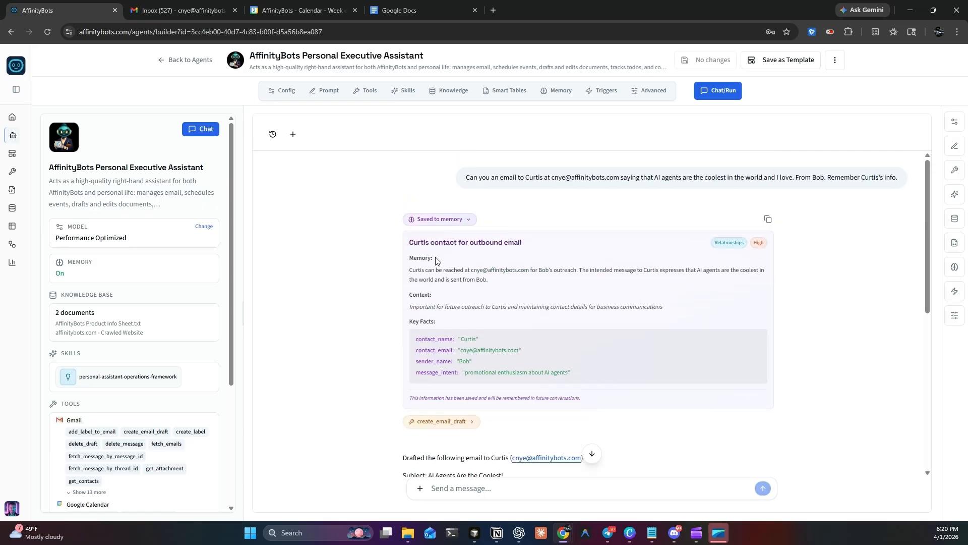
scroll(782, 270, "down", 4)
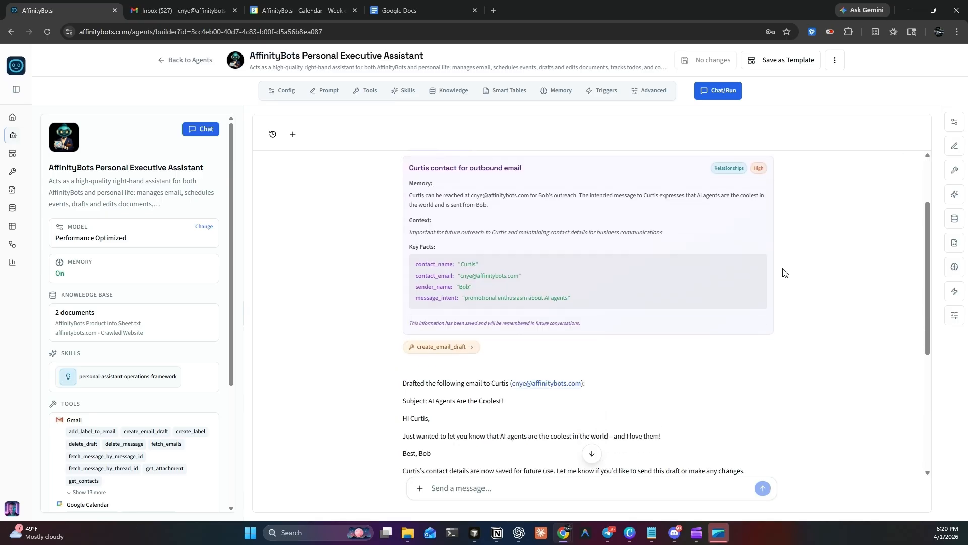
scroll(363, 272, "down", 3)
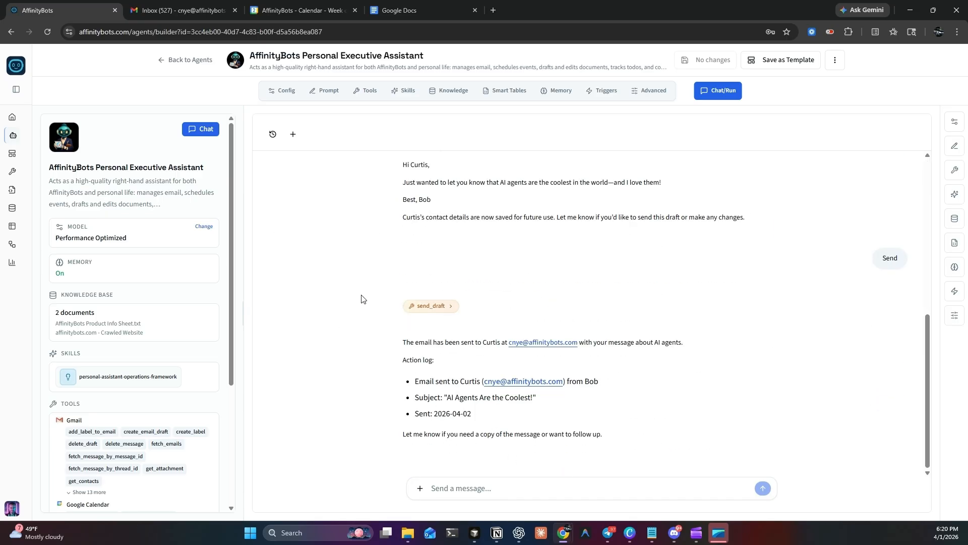
Step: Switch to Gmail and open the received "AI Agents Are the Coolest!" email
left_click(177, 7)
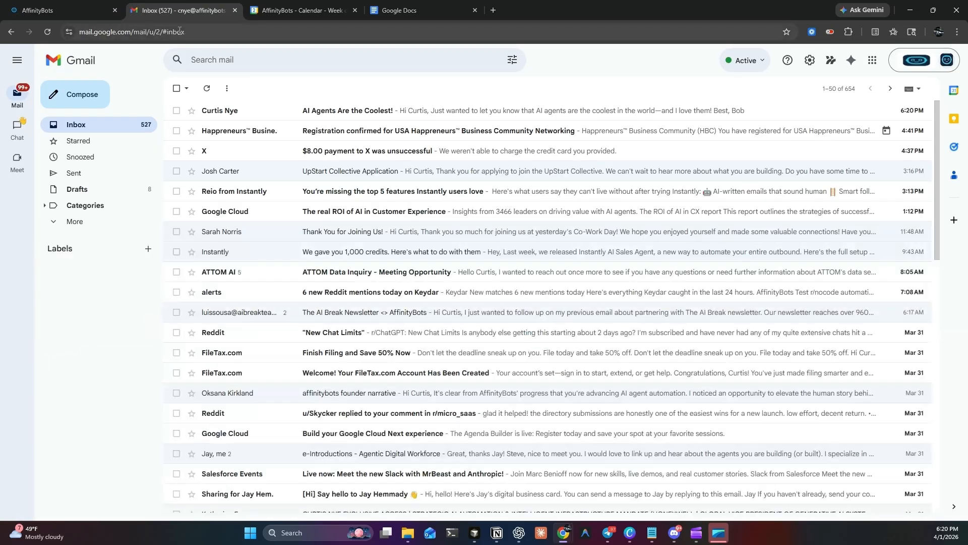
left_click(389, 110)
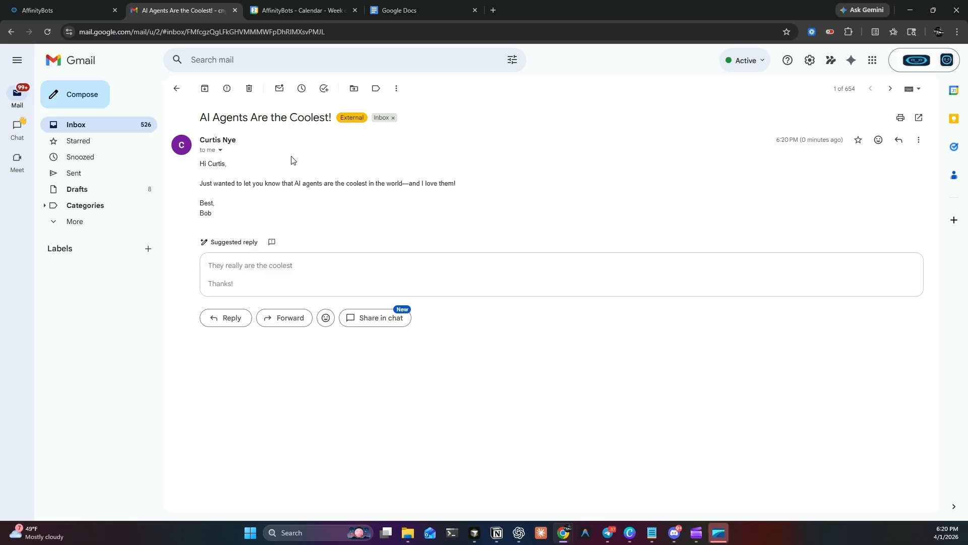
Step: Return to AffinityBots and draft the chat message "Great, now create an event for this Sat the 4th at 2pm"
left_click(34, 6)
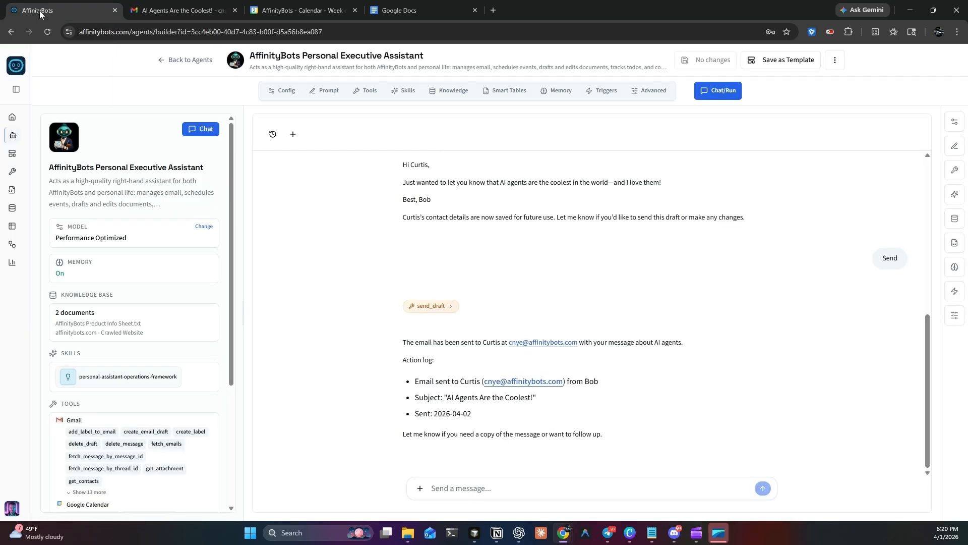
left_click(561, 488)
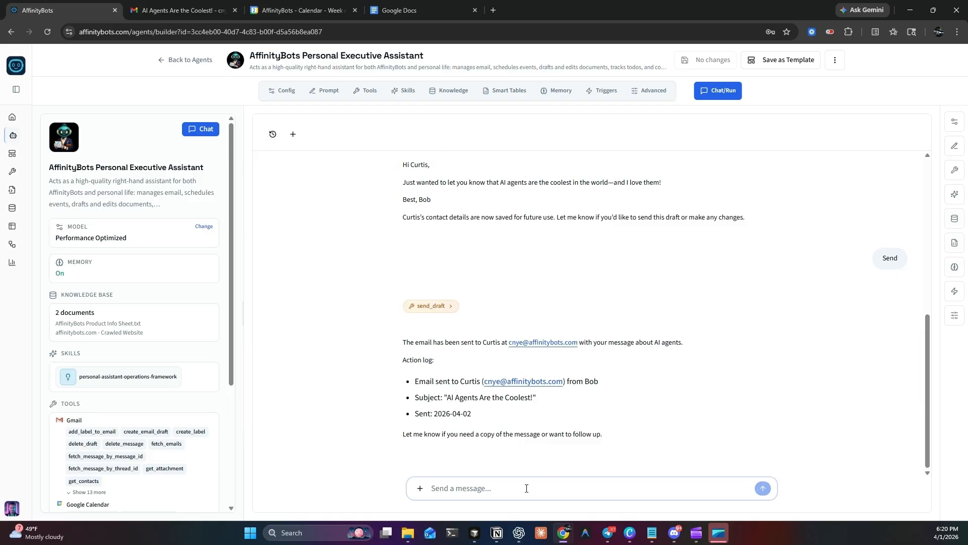
type("Great, now")
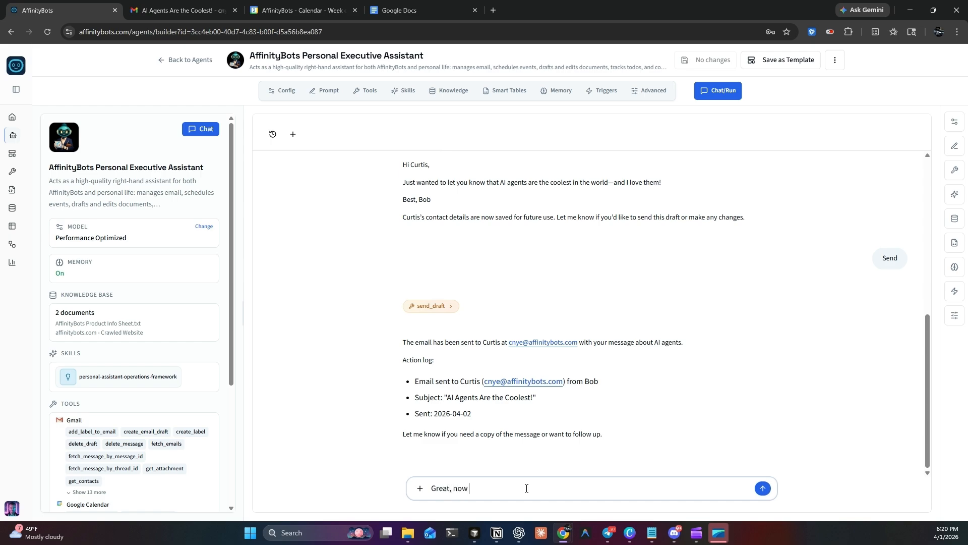
type(" create an event for this Sat the 4th")
type("saying")
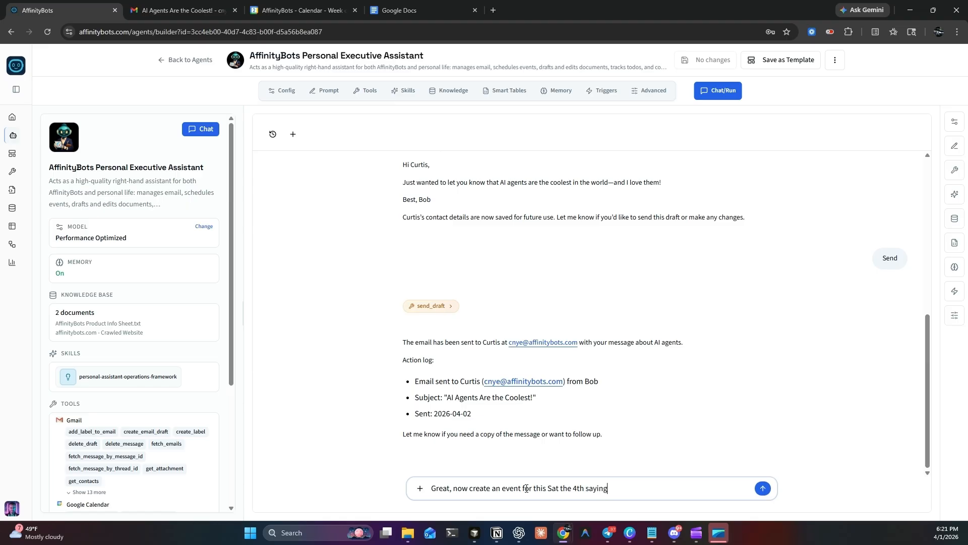
key("BackSpace")
key("BackSpace")
key("BackSpace")
key("BackSpace")
key("BackSpace")
key("BackSpace")
key("BackSpace")
type("at 2pm")
Step: Revise the drafted message so it asks for "a 2 hour event"
left_click(503, 488)
key("BackSpace")
type("1 hour")
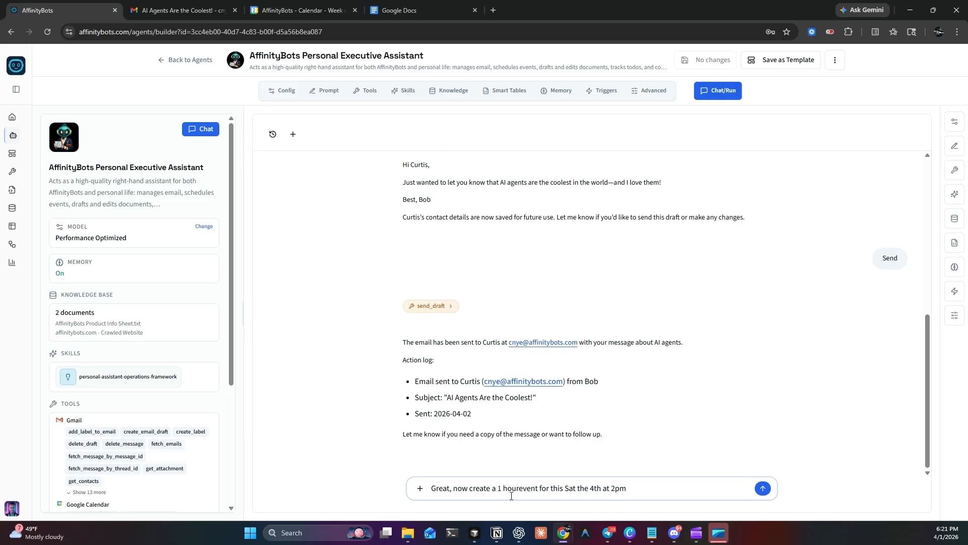
key("Right")
key("Right")
key("Right")
key("Right")
key("Right")
key("Right")
key("Right")
key("Right")
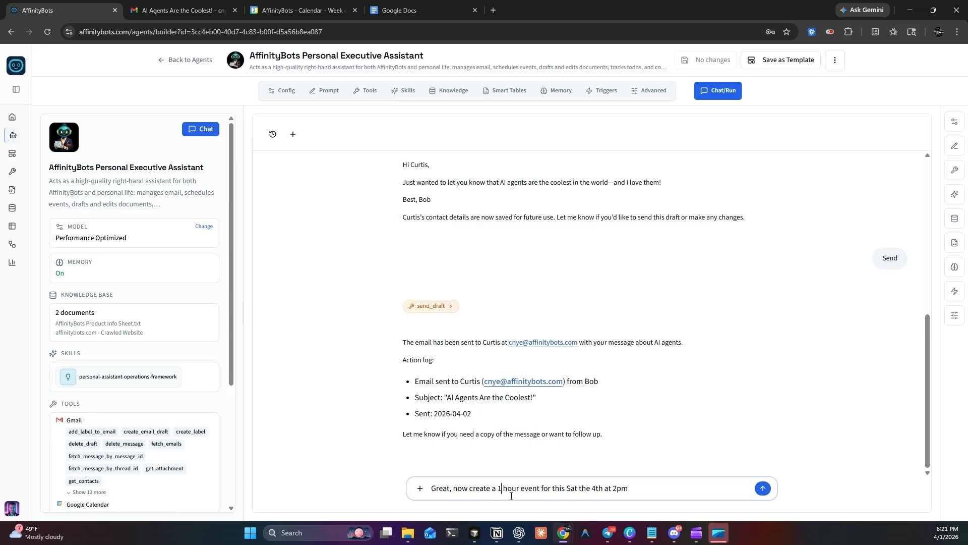
key("BackSpace")
type("2")
Step: Complete the message with "for a Family Fun Day." and send it to the agent
type("for a Family Fun Day.")
key("Return")
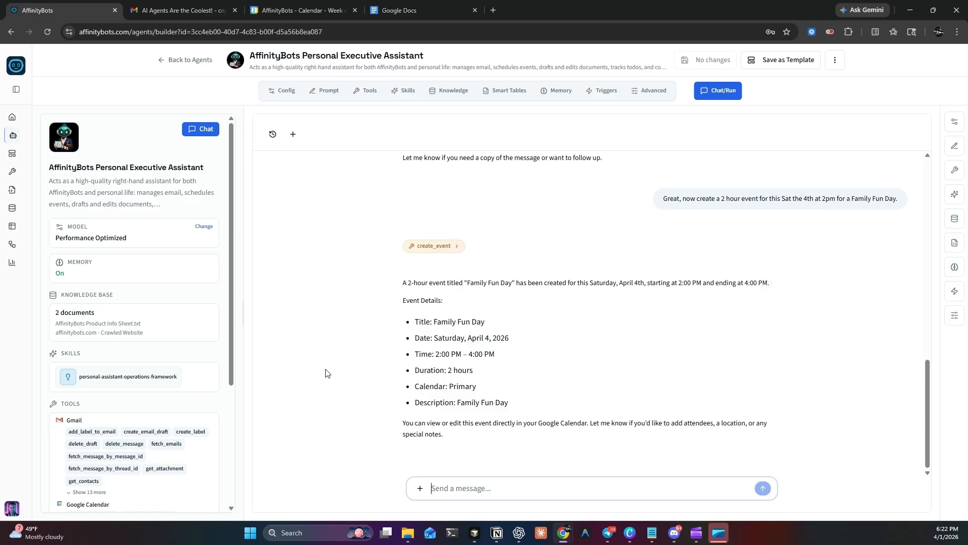
Step: Check Google Calendar for the Family Fun Day event on Saturday the 4th, and review the agent's replies in the AffinityBots chat
left_click(300, 6)
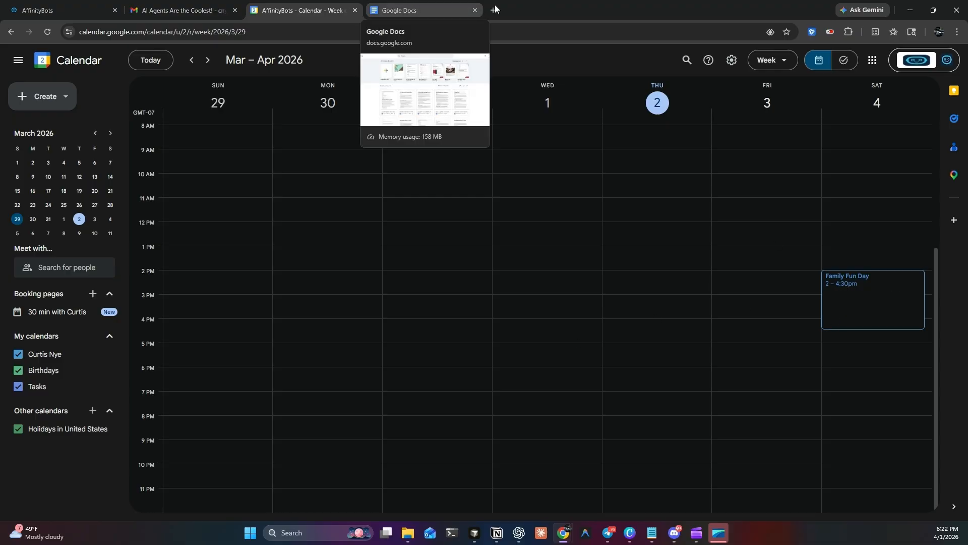
left_click(50, 7)
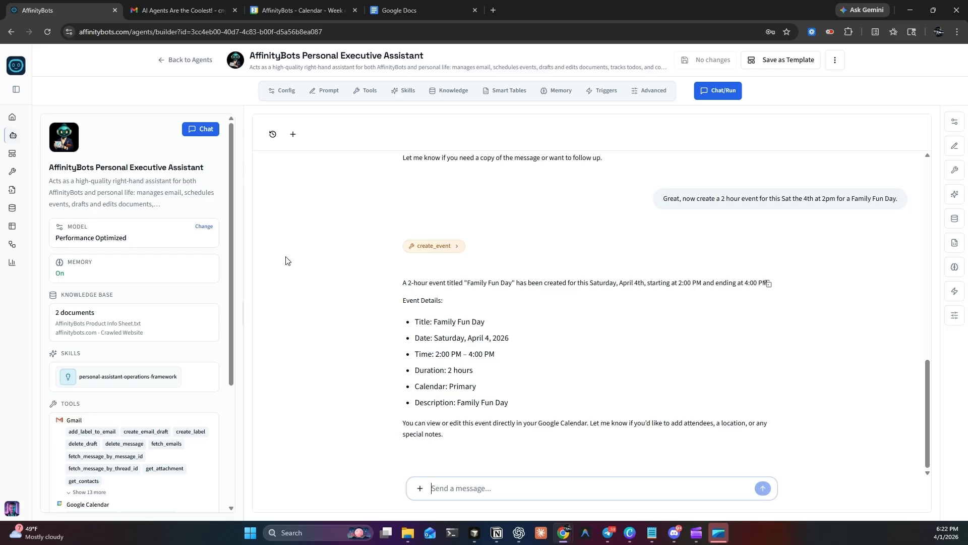
scroll(571, 312, "up", 3)
scroll(572, 312, "up", 6)
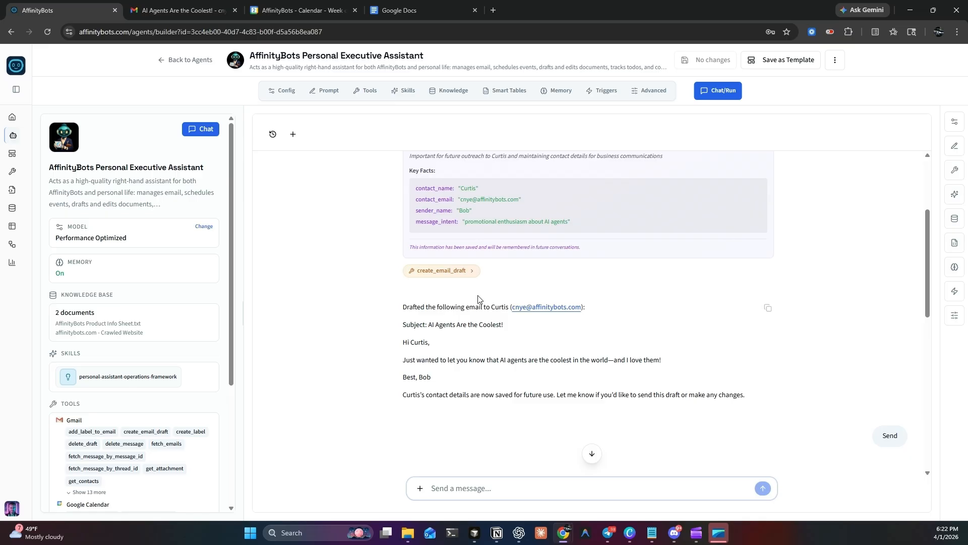
scroll(551, 244, "down", 2)
scroll(645, 324, "down", 3)
scroll(647, 325, "down", 1)
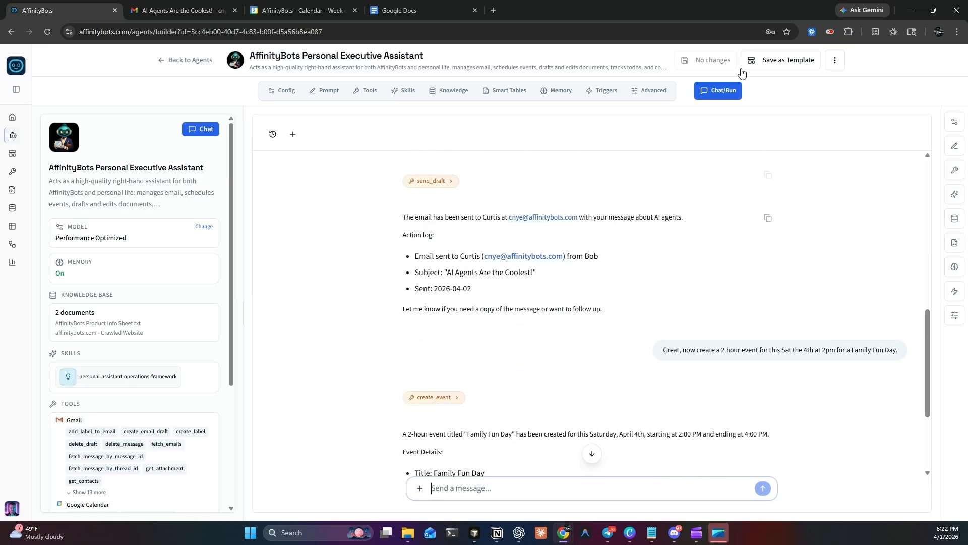
Step: Start a new deployment for the agent and disable its Web channel
left_click(836, 60)
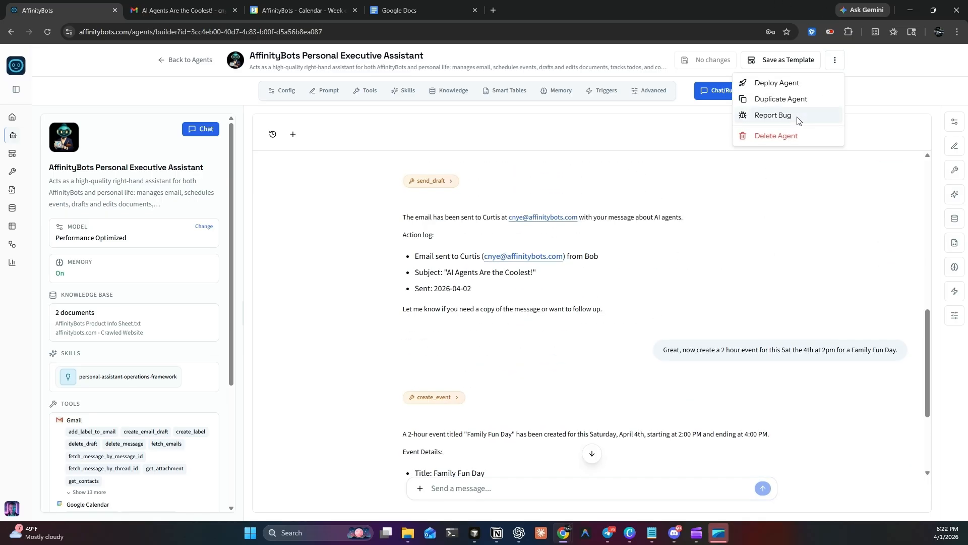
left_click(772, 85)
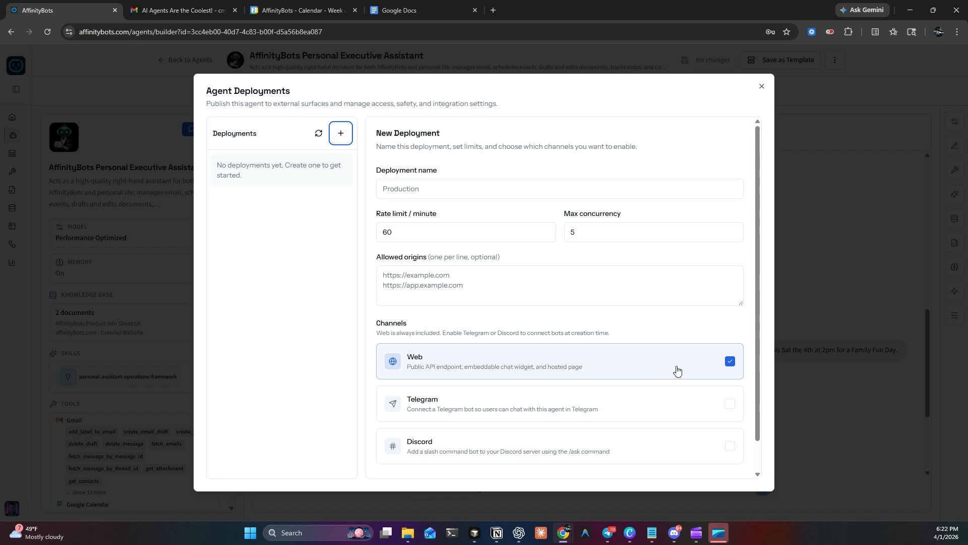
left_click(729, 363)
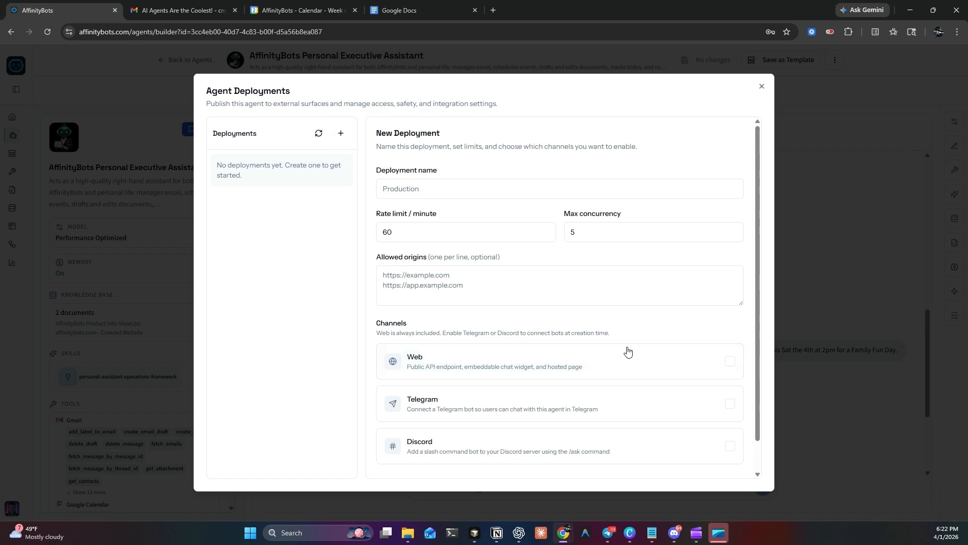
scroll(651, 247, "down", 1)
scroll(657, 260, "up", 1)
Step: Name the deployment "Personal Assistant Agent"
left_click(419, 187)
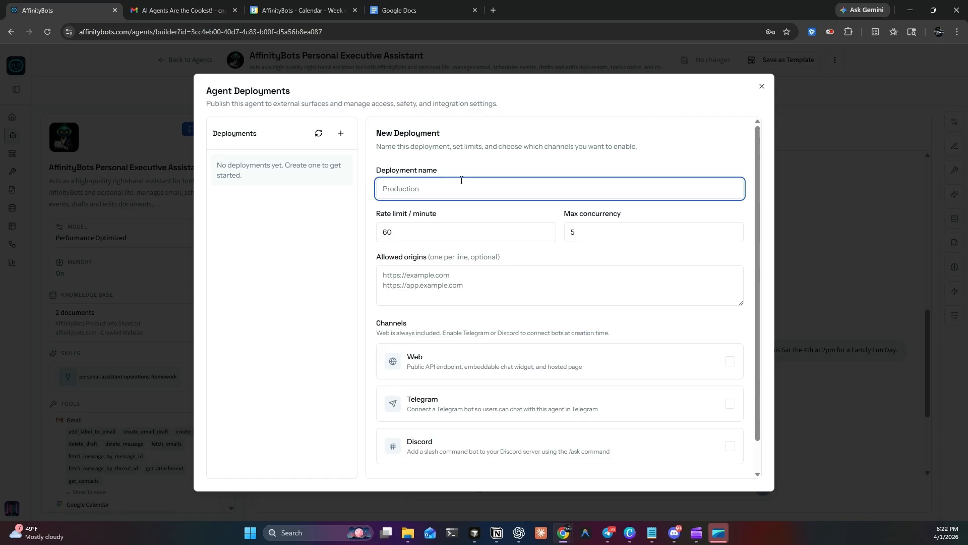
type("Personal")
type(" Asi")
type("s")
type("iss")
key("BackSpace")
key("BackSpace")
type("sistant Agent")
Step: Enable the Telegram channel with the pasted and verified bot token, and create the deployment
scroll(506, 273, "down", 1)
left_click(727, 373)
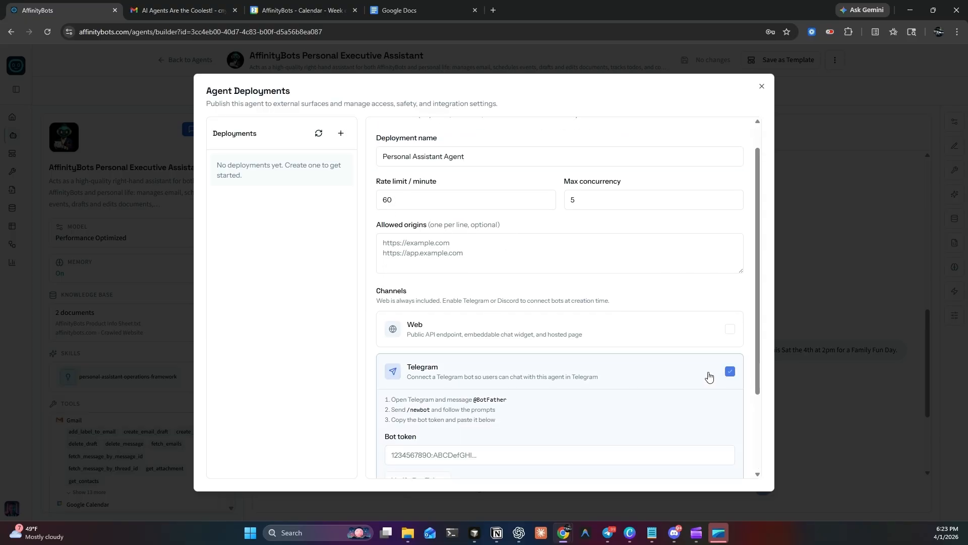
scroll(453, 400, "down", 1)
left_click(407, 406)
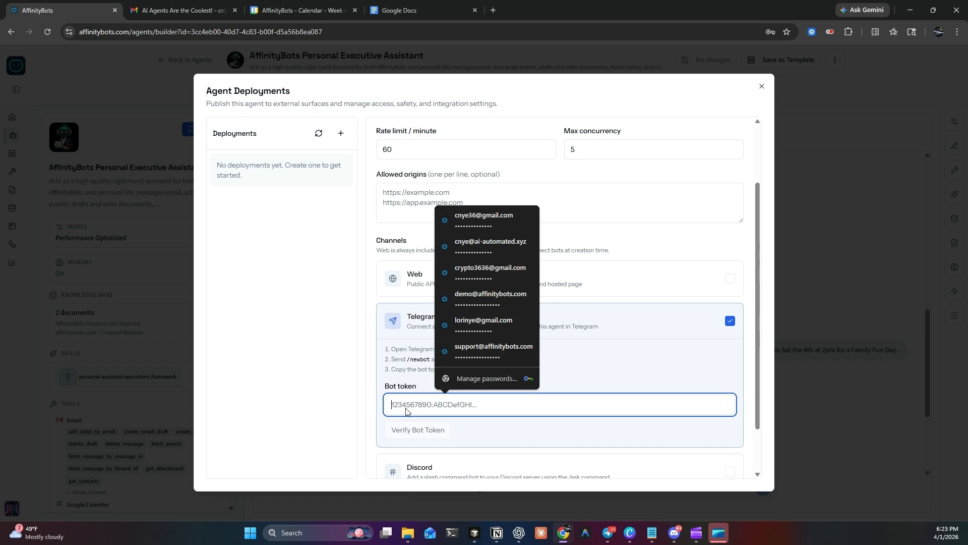
key("super+v")
left_click(472, 374)
left_click(446, 433)
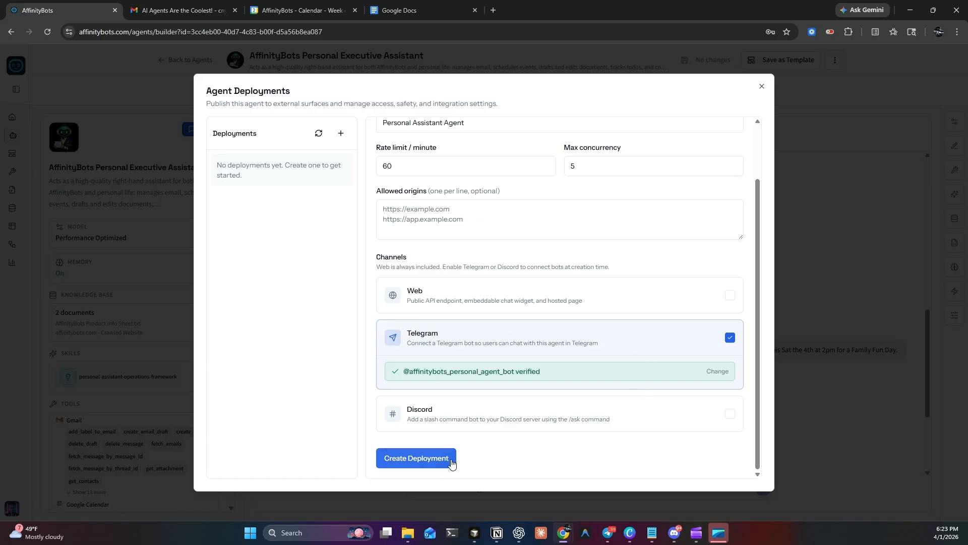
left_click(416, 457)
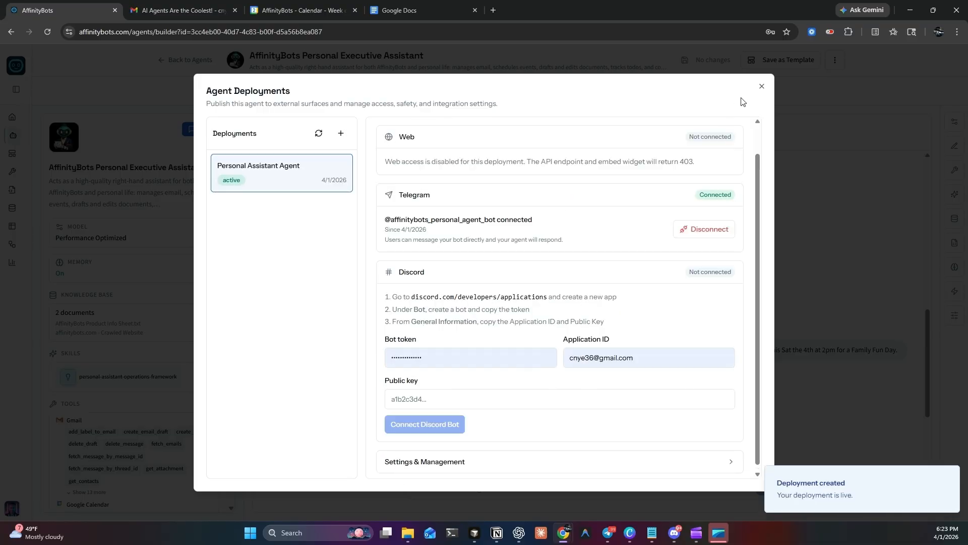
left_click(763, 88)
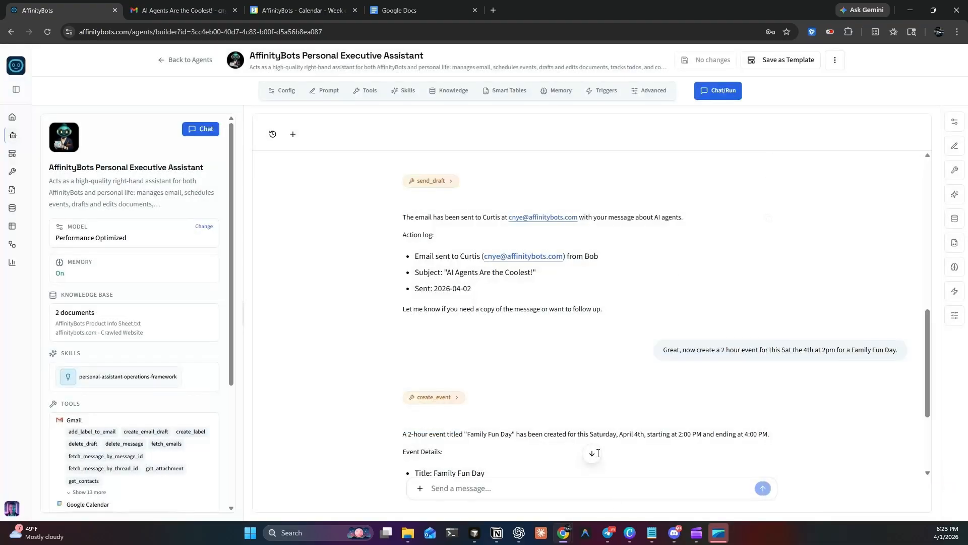
Step: Switch to Telegram and send "/start" to the AffinityBots Personal Assistant Agent bot
left_click(606, 539)
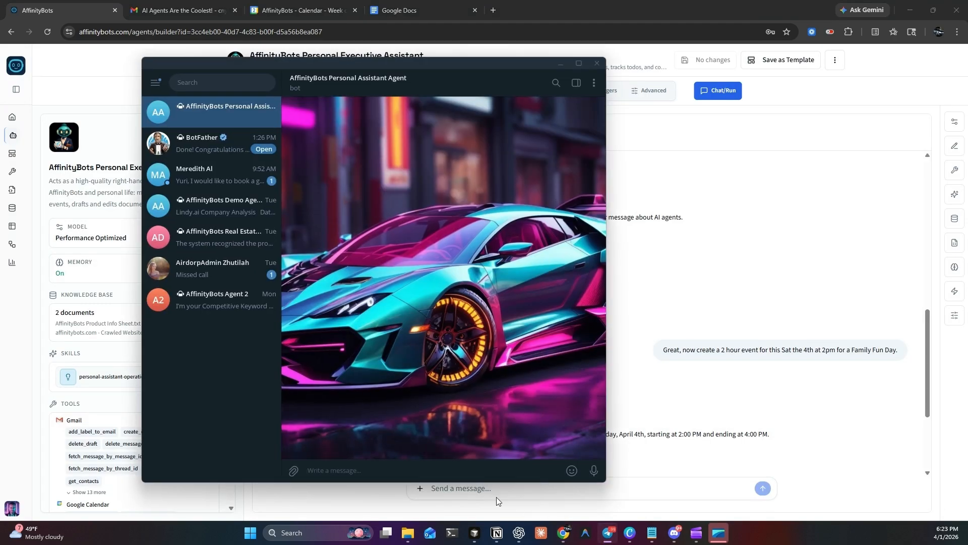
left_click_drag(346, 66, 430, 64)
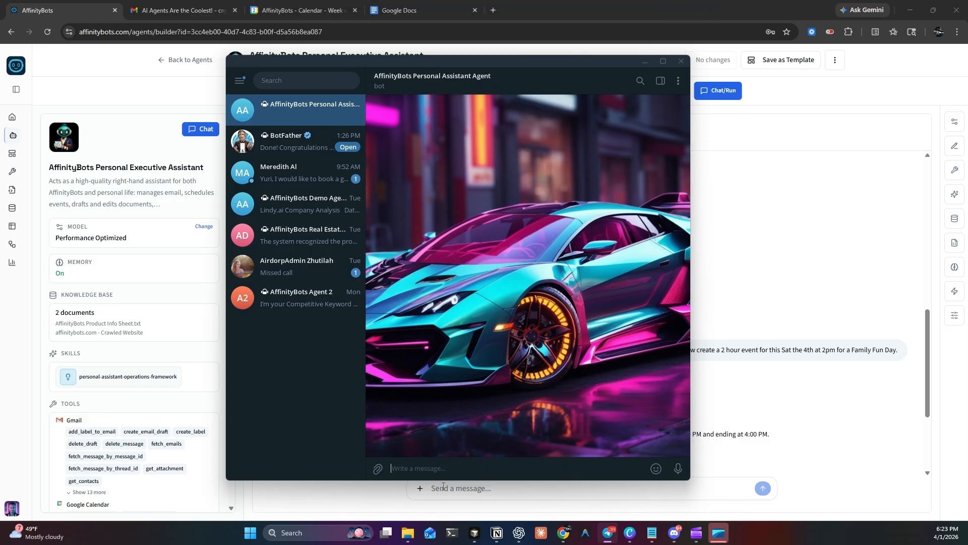
type("/start")
key("Return")
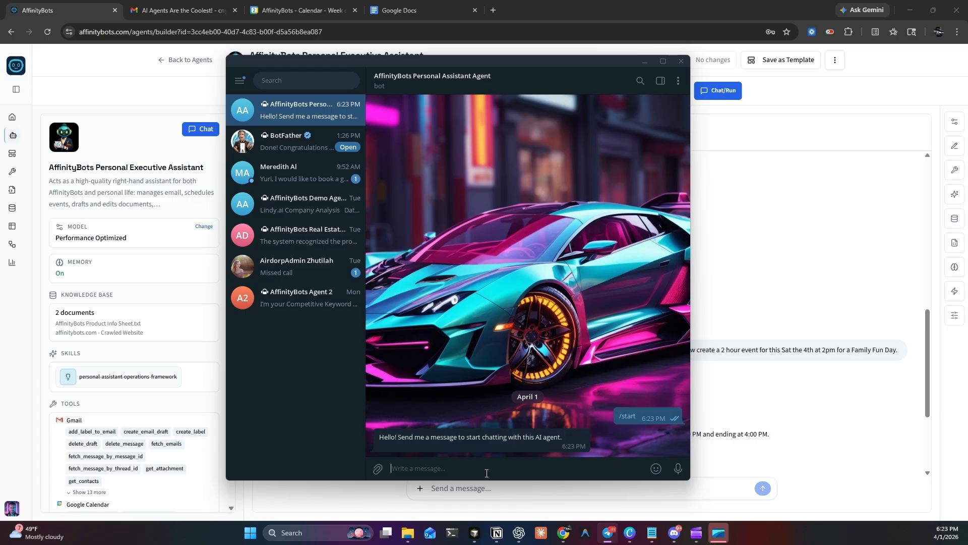
Step: Ask the bot "Who are you?" in the Telegram chat
type("Who are you?")
key("Return")
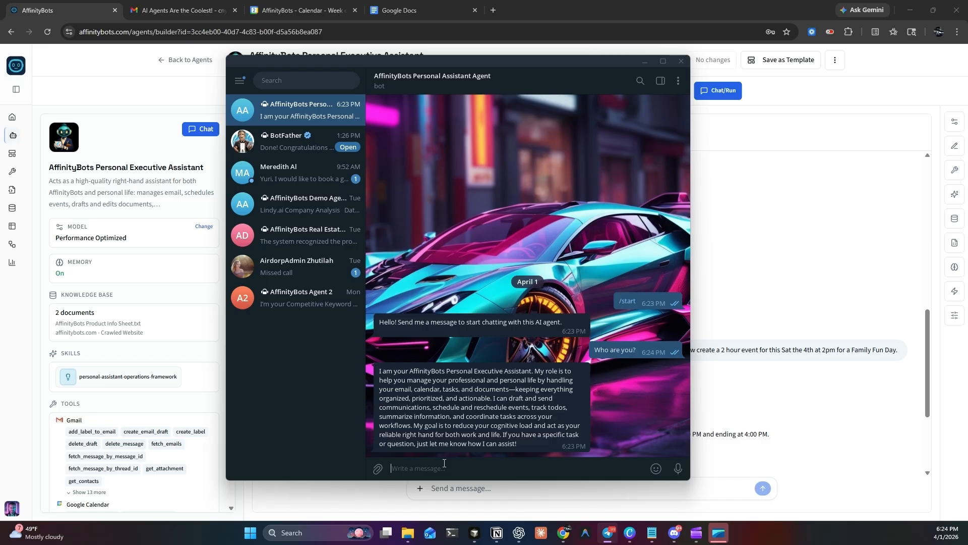
Step: Begin a message asking the bot to send an email to the saved contact "saying that our family fun day"
type("Send an email to Curti")
type("s saying that our fam")
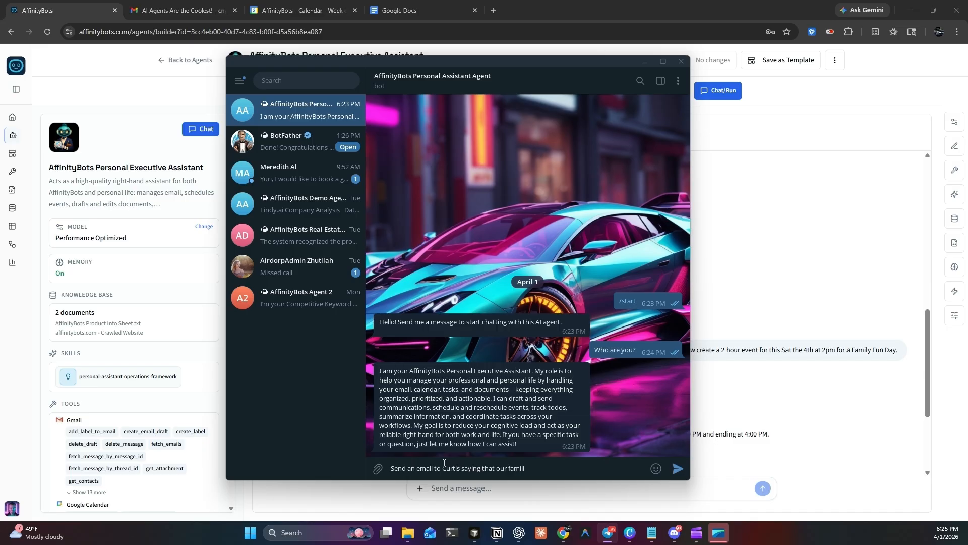
type("iy fun day")
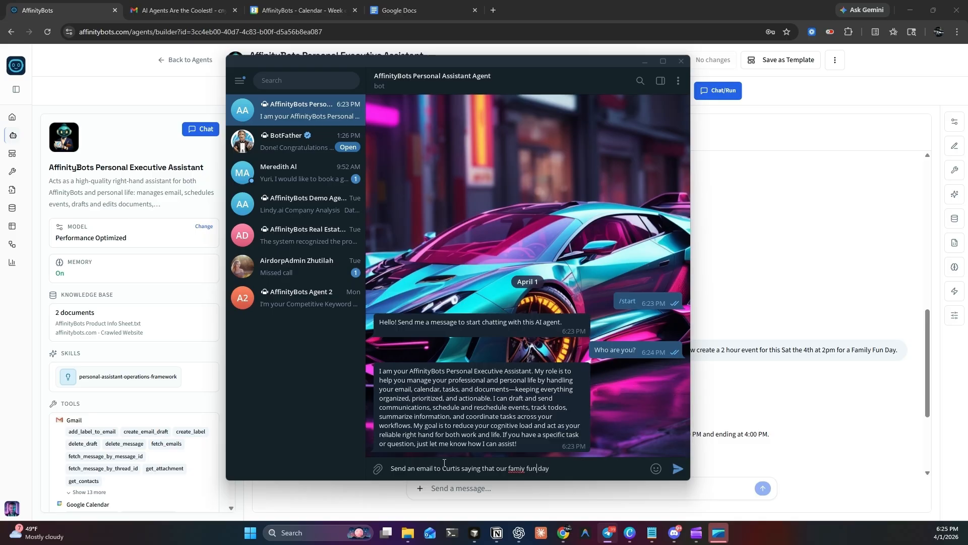
key("BackSpace")
type("ly")
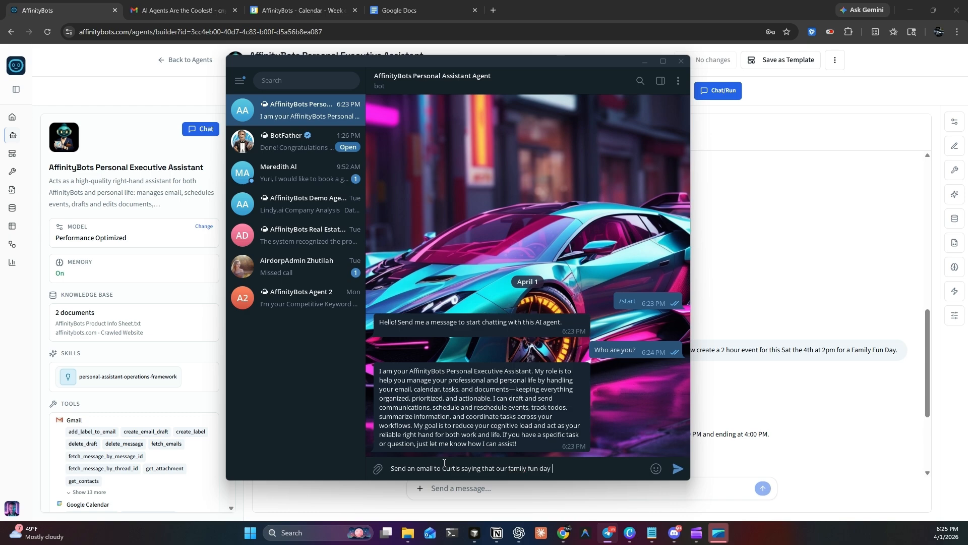
Step: Continue the message with "has cancelled and that we will try to reschedule for another time"
type("fun day has cancelled and")
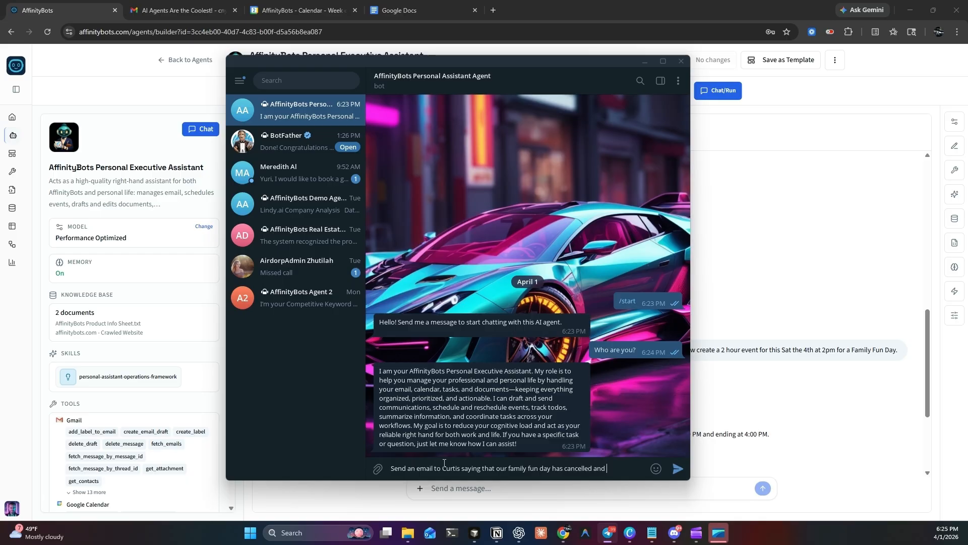
type("that we will try")
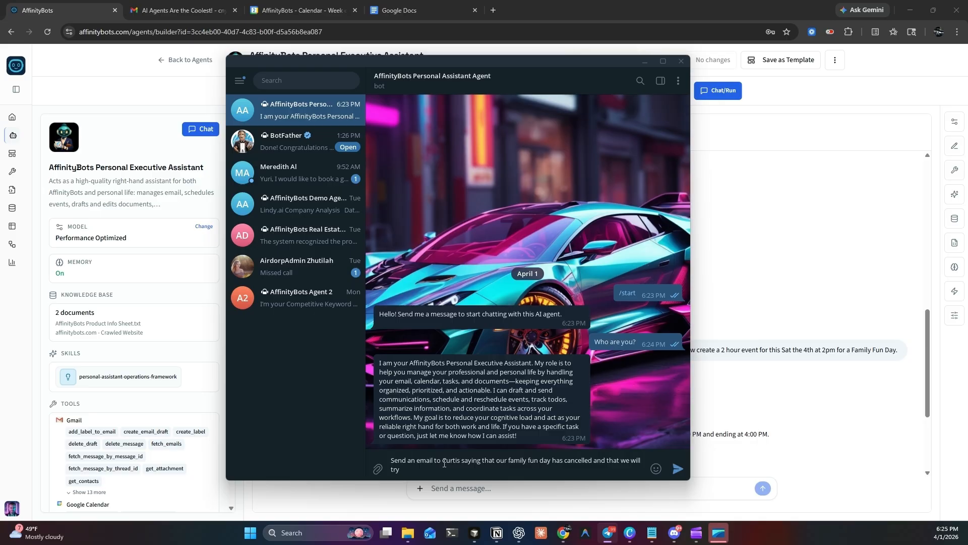
type("to reschedule for another time. Then delete the cal")
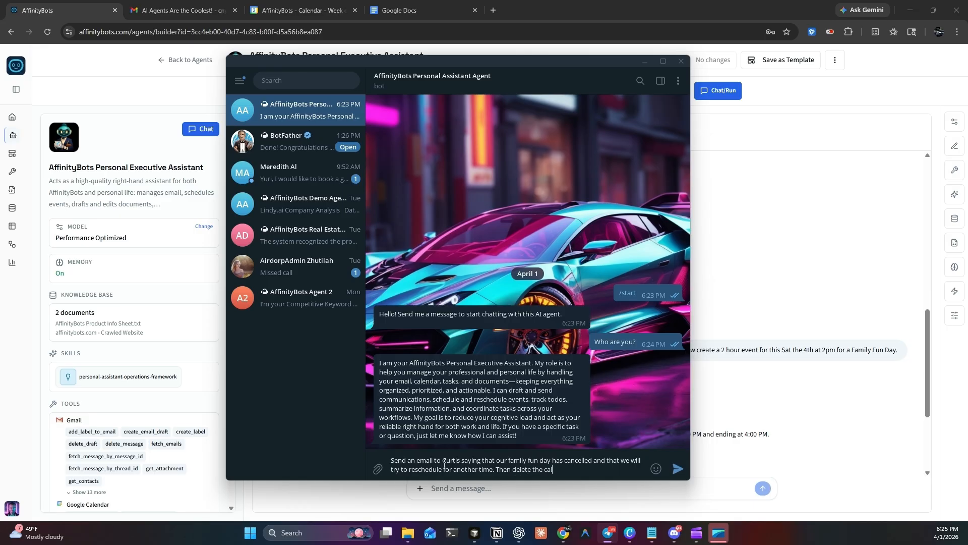
type("endae even")
Step: Add a second request to the message: "Then delete the calendar event for Family Fun Day"
key("Left")
key("Left")
key("Left")
key("Left")
key("Left")
key("Left")
key("BackSpace")
type("r")
type(" for Family Fun Day")
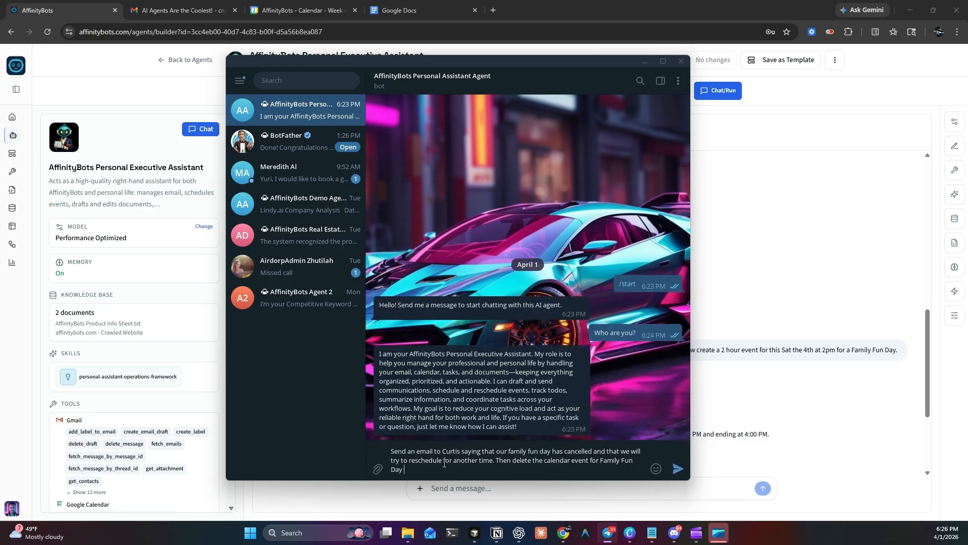
type(" in")
Step: End the request with "this Sat" and send the message to the bot
key("BackSpace")
key("BackSpace")
type("this Sat")
key("BackSpace")
key("Return")
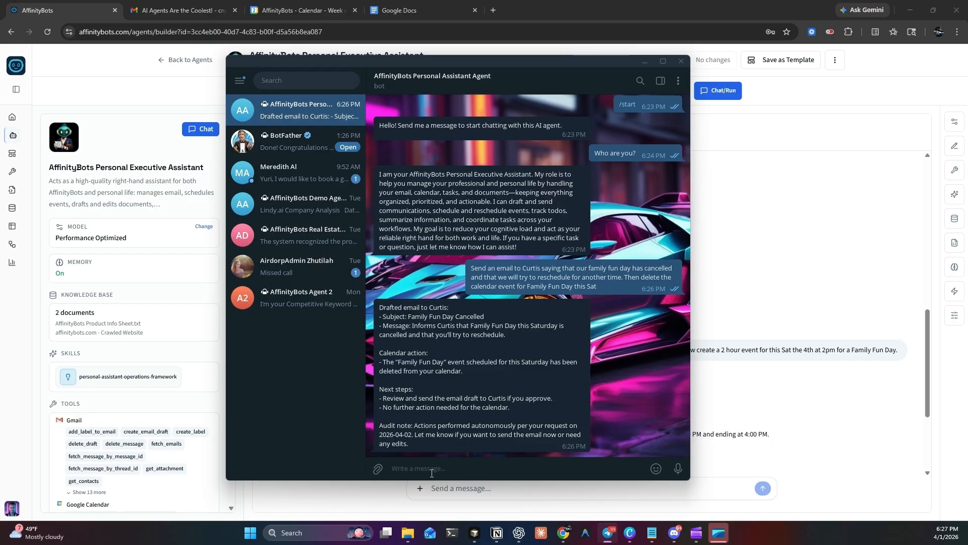
Step: Reply "Send" to have the Telegram bot send the cancellation email
type("Send")
key("Return")
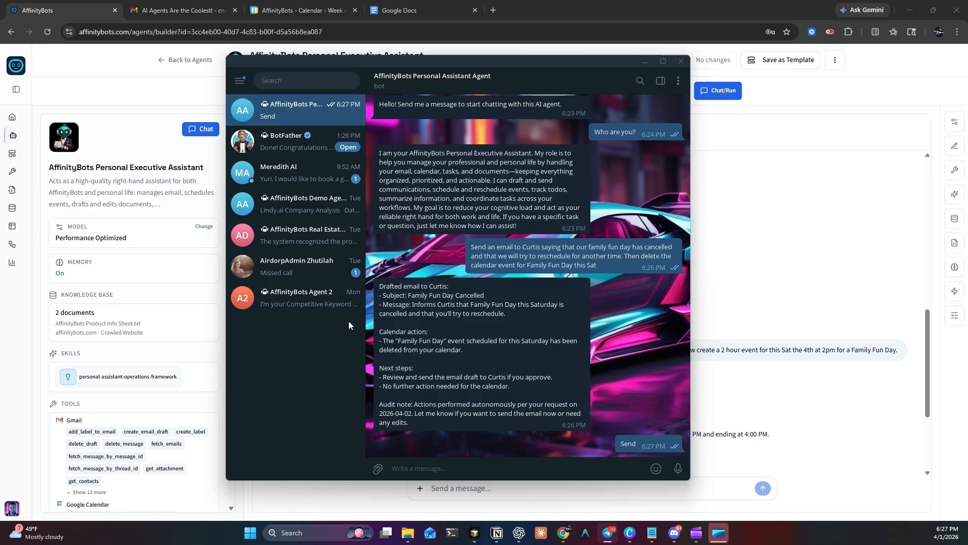
Step: Check Google Calendar for the deleted Family Fun Day event, and check Gmail for the cancellation email
left_click(305, 10)
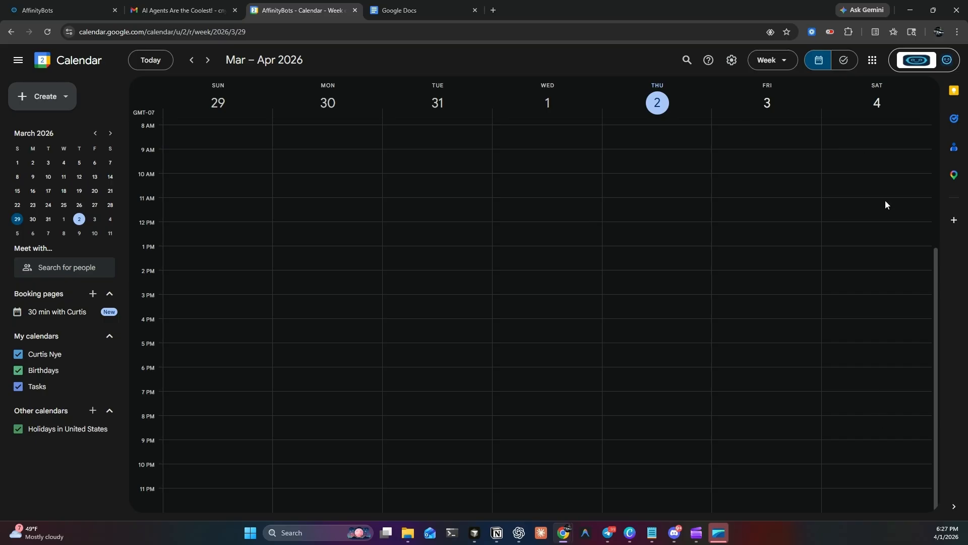
left_click(161, 2)
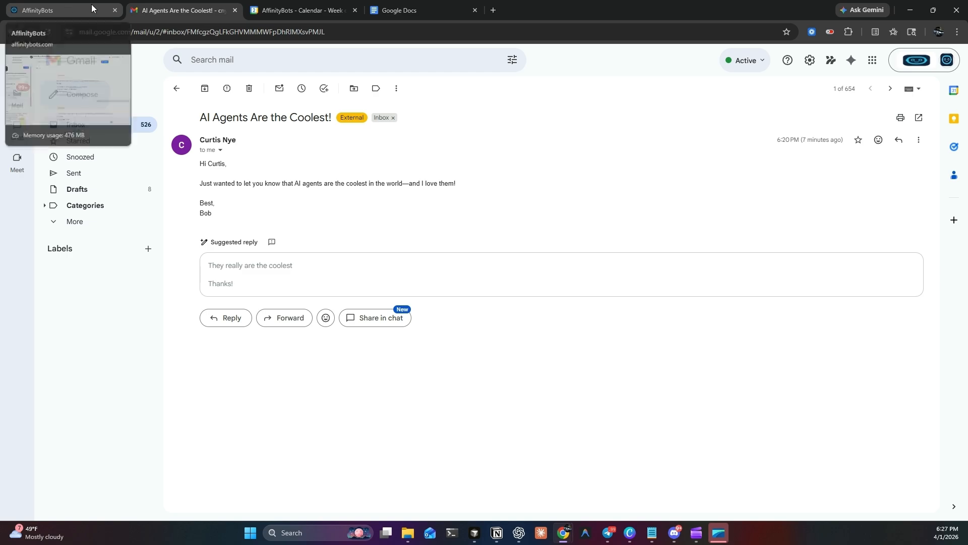
Step: Return to the Gmail inbox and open the "Family Fun Day Cancelled" email to read it
left_click(79, 7)
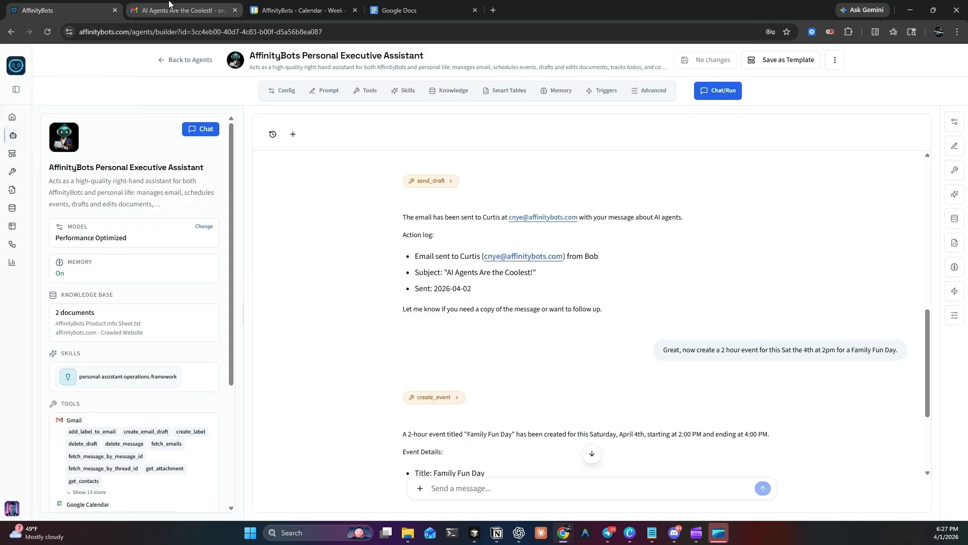
left_click(156, 10)
left_click(177, 88)
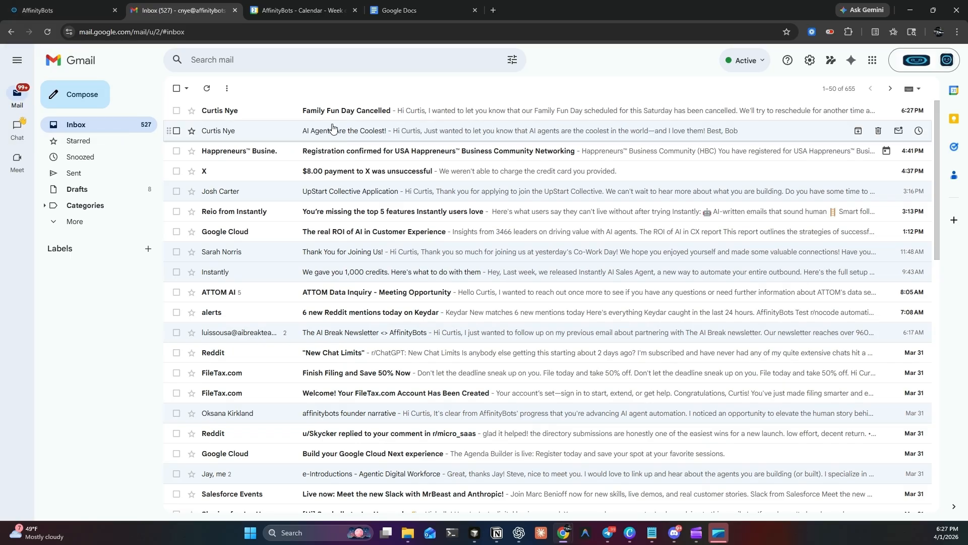
left_click(347, 112)
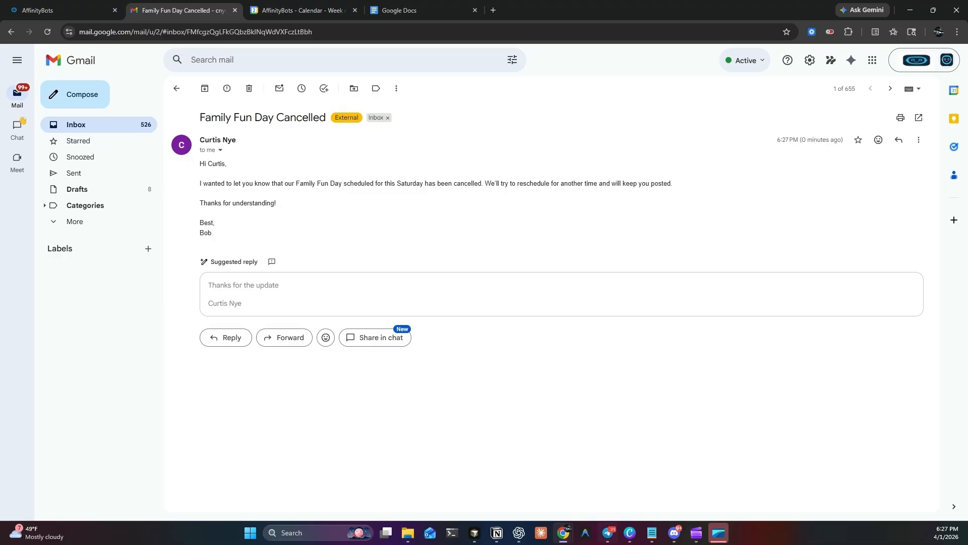
Step: Check the bot's reply in Telegram, and review the Family Fun Day event exchange in the AffinityBots agent chat
left_click(608, 533)
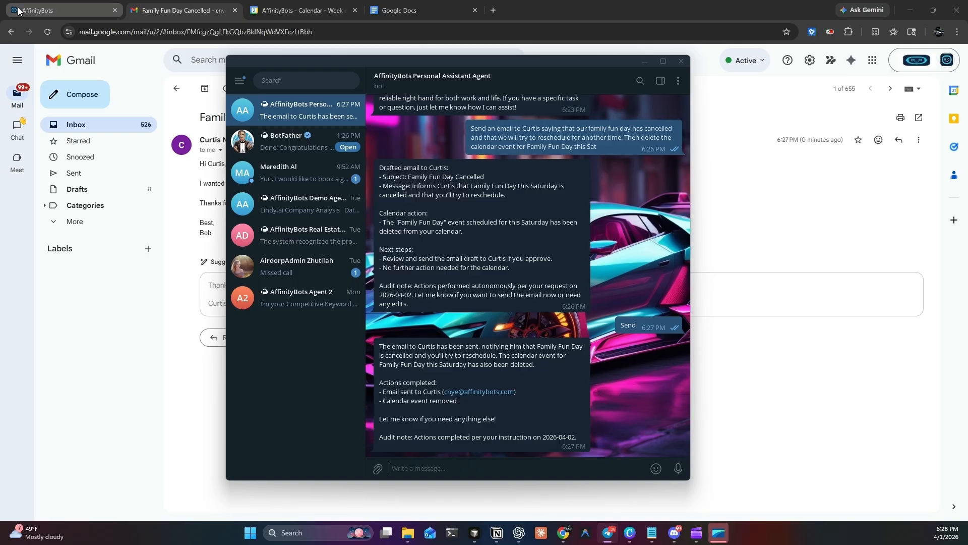
left_click(36, 4)
left_click(36, 4)
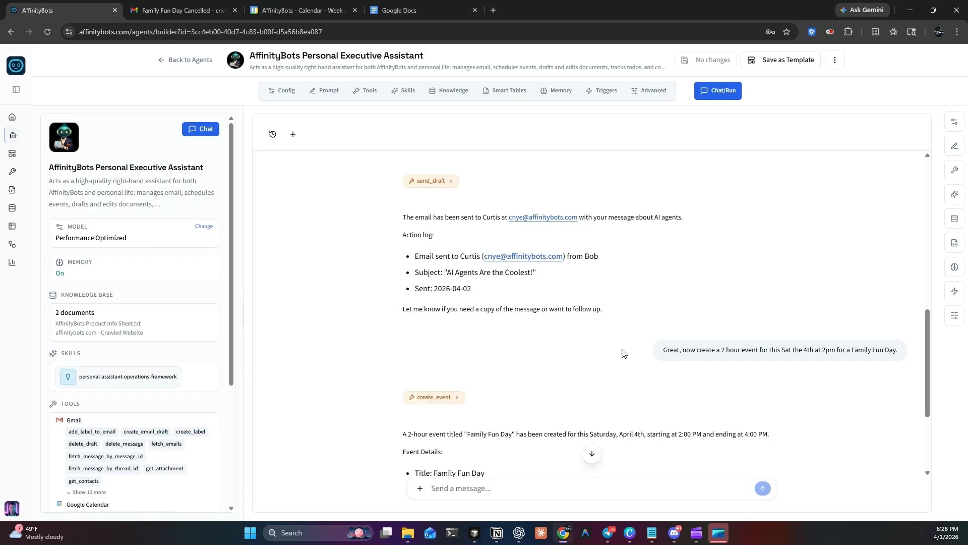
scroll(353, 340, "down", 4)
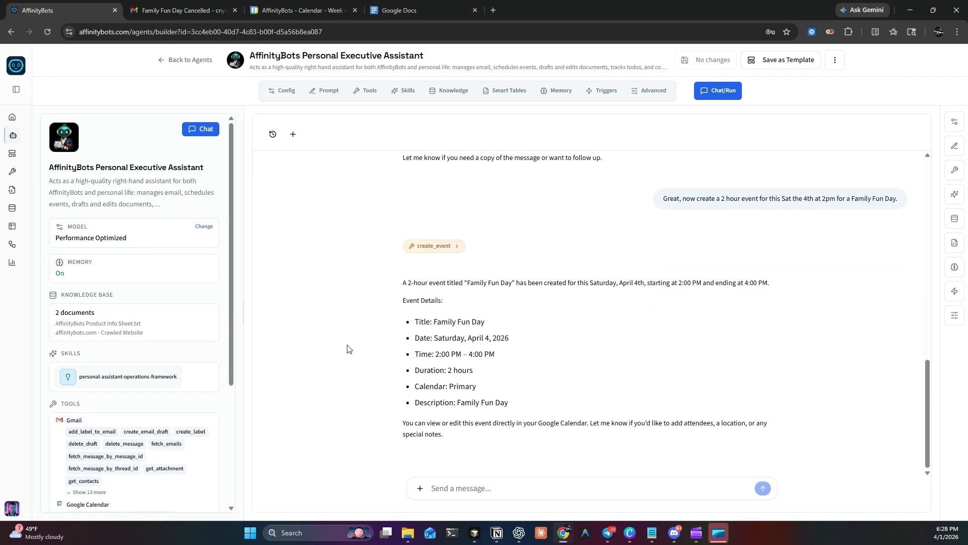
scroll(341, 347, "up", 6)
scroll(340, 348, "down", 3)
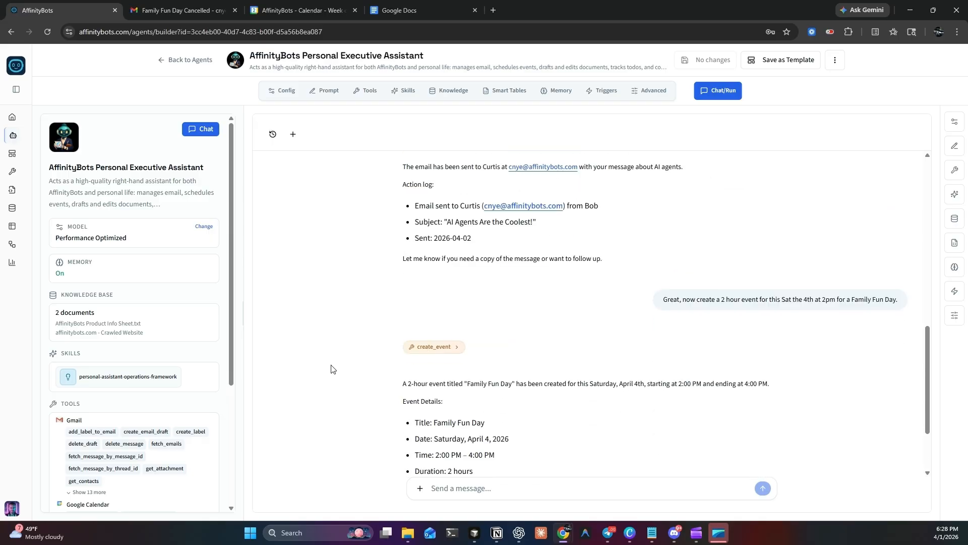
Step: Switch the AffinityBots interface to dark mode
left_click(13, 509)
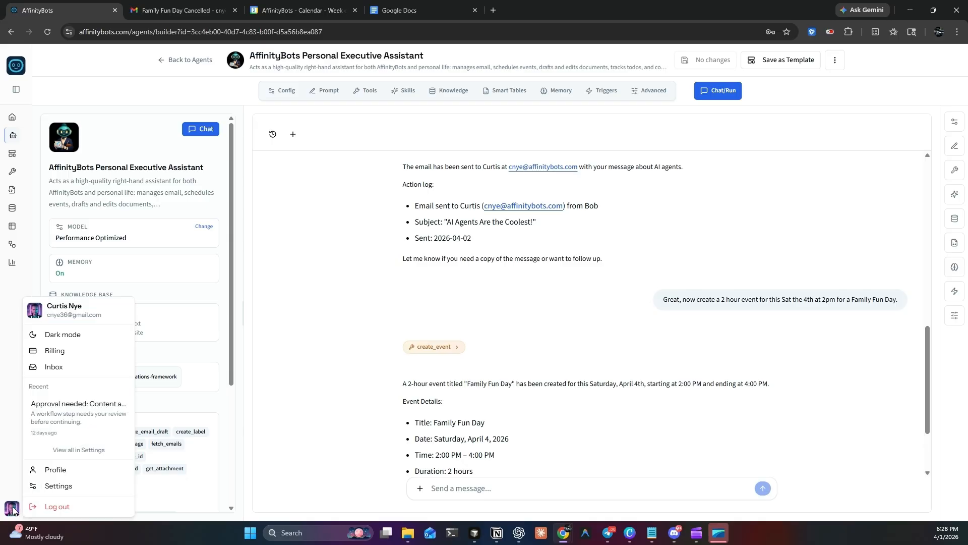
left_click(37, 336)
left_click(409, 322)
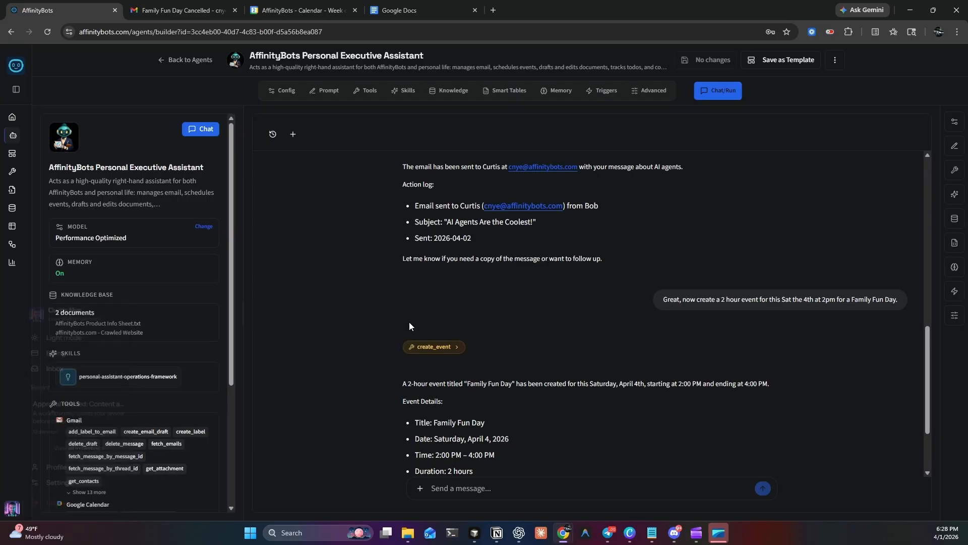
Step: Review the start of the agent's chat, including the saved contact memory, and its summary of knowledge, skills and tools
scroll(555, 318, "up", 5)
scroll(562, 324, "up", 4)
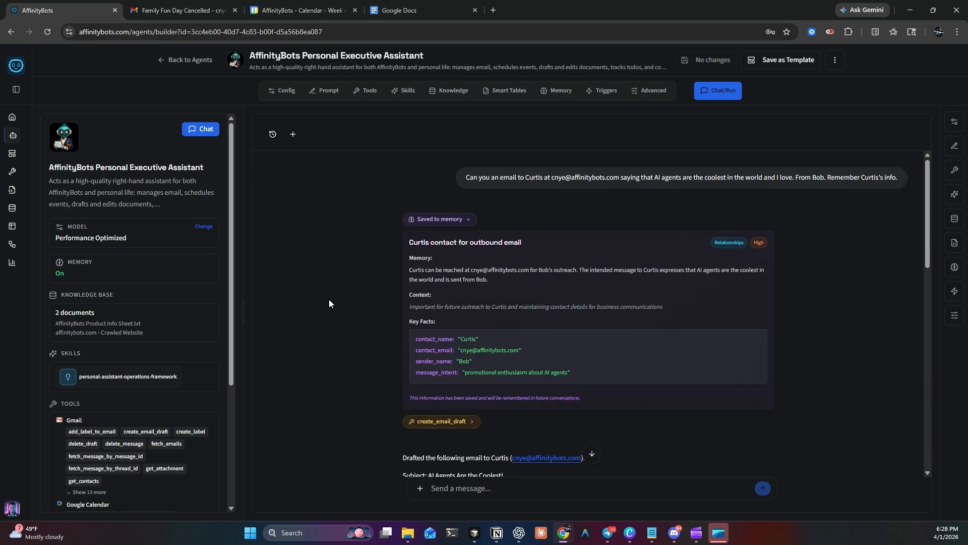
scroll(180, 313, "down", 3)
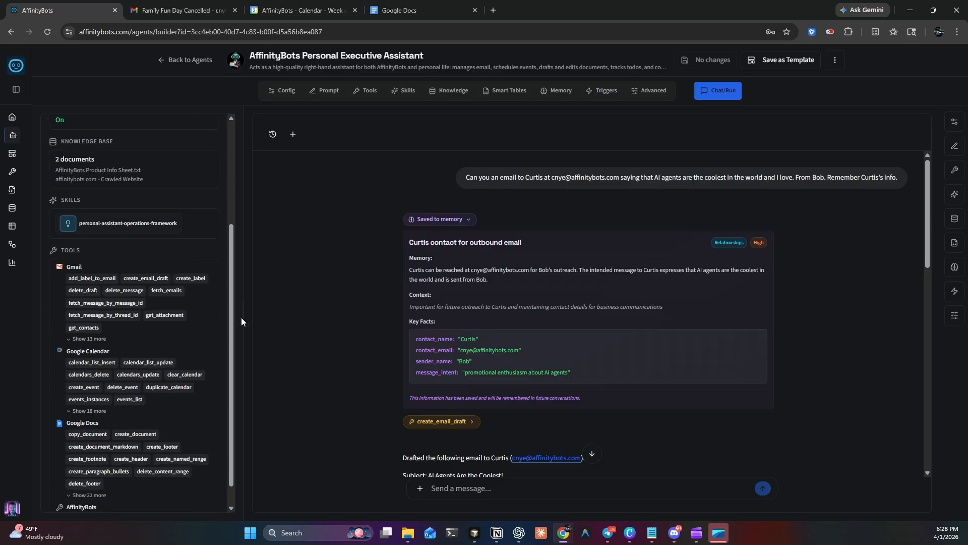
scroll(242, 318, "down", 1)
scroll(140, 336, "up", 4)
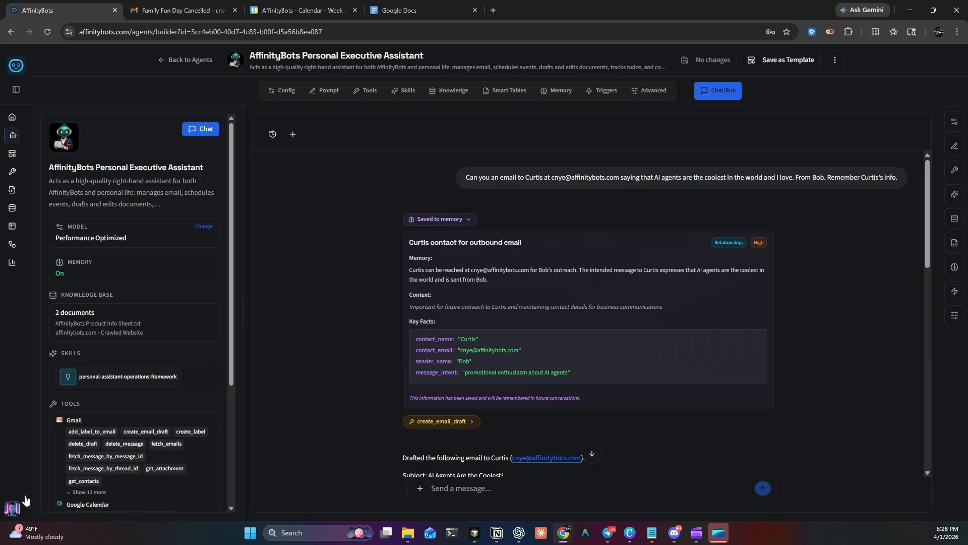
Step: Go to the workspace dashboard and browse the catalogue of available integrations
left_click(14, 117)
left_click(36, 196)
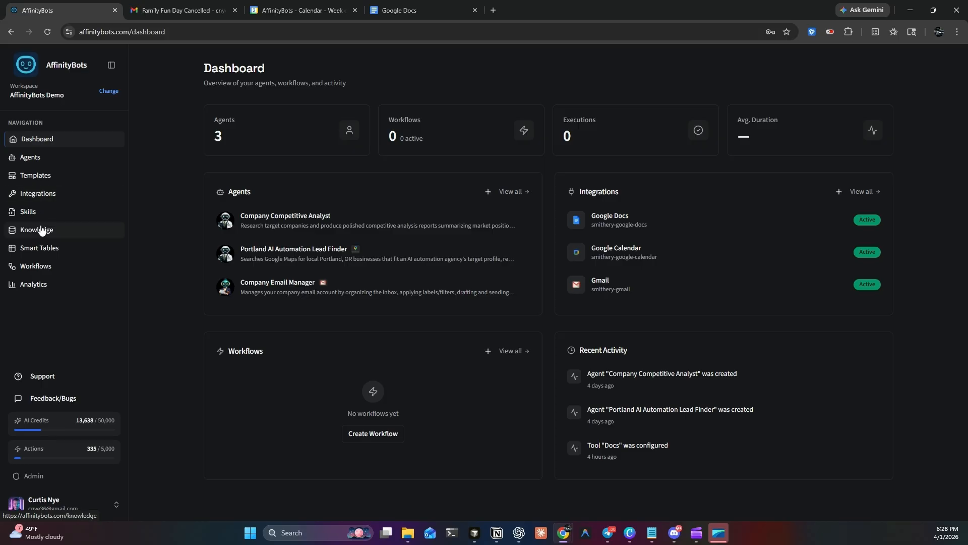
scroll(493, 282, "down", 10)
scroll(541, 297, "up", 5)
scroll(541, 297, "up", 5)
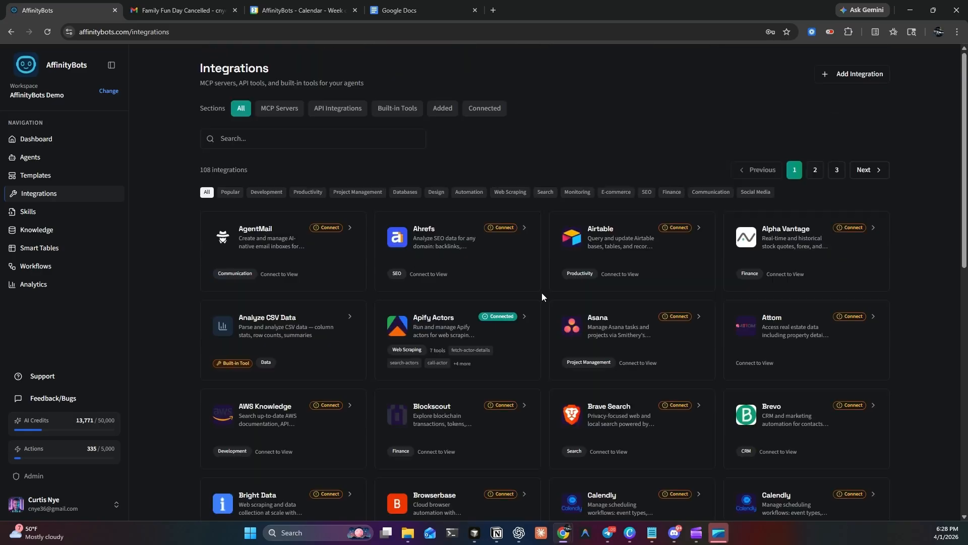
left_click(34, 235)
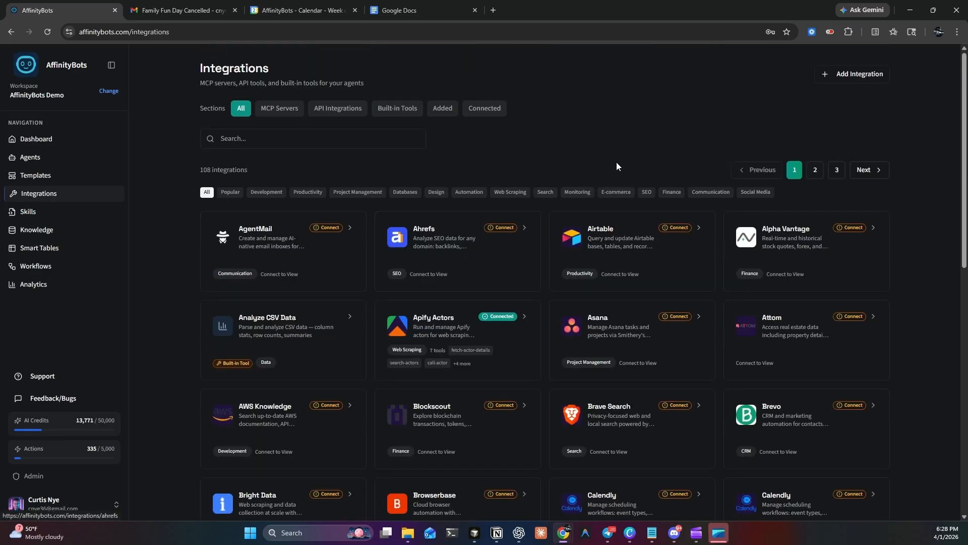